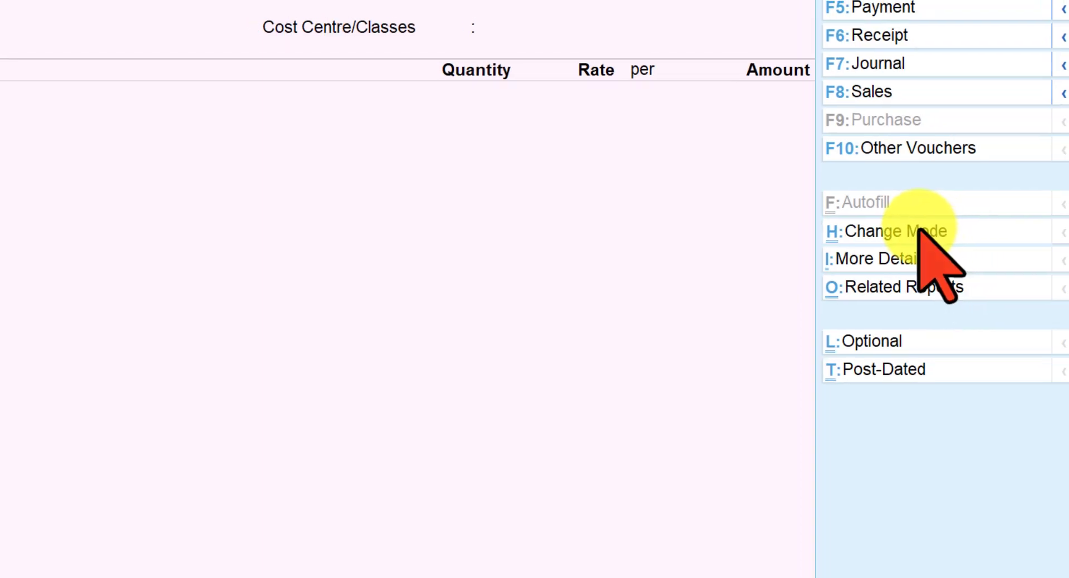
Switch the purchase voucher to As Voucher mode and enter supplier invoice number 1234 dated 1-Apr-23
left_click(919, 230)
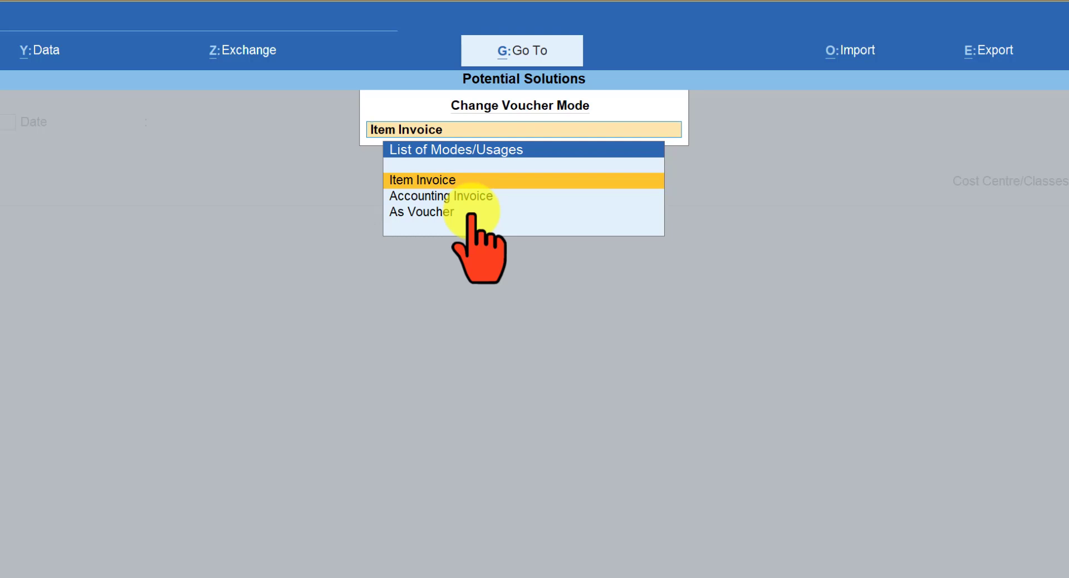
left_click(470, 212)
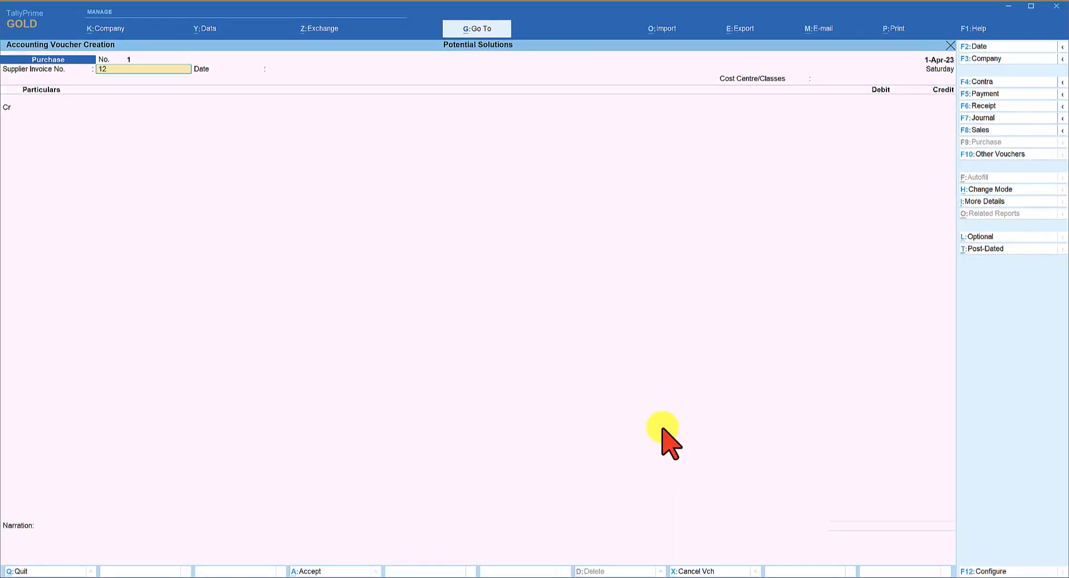
key("Return")
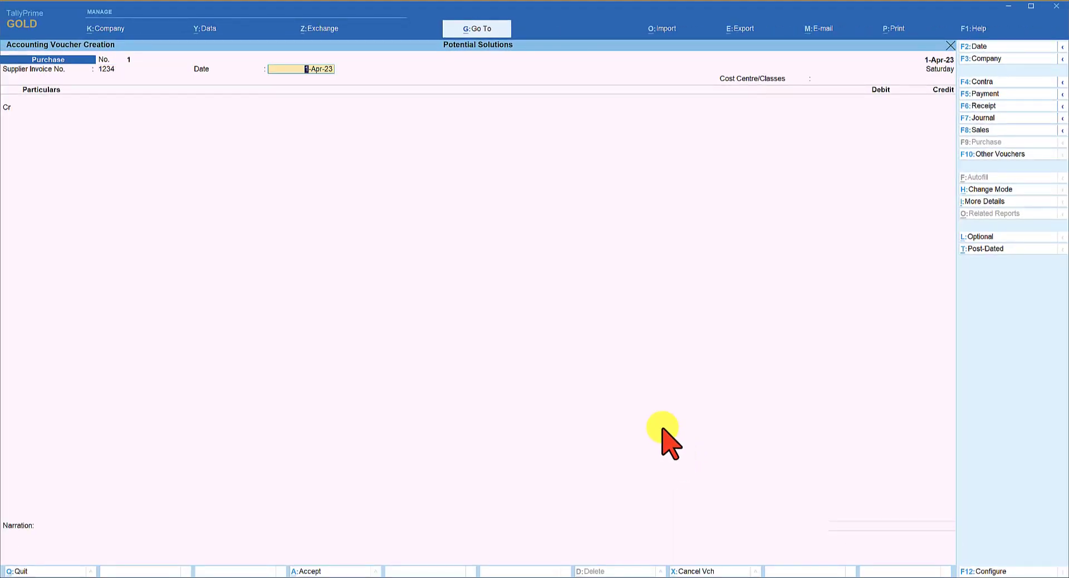
key("Return")
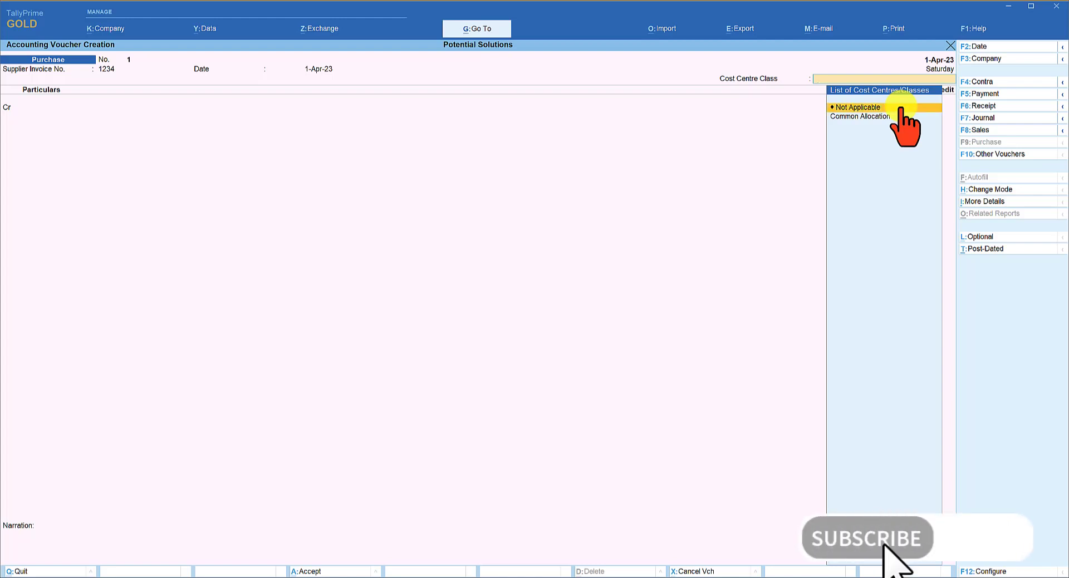
Set the cost centre class to Not Applicable and credit ABC & Co with 35,400
left_click(900, 107)
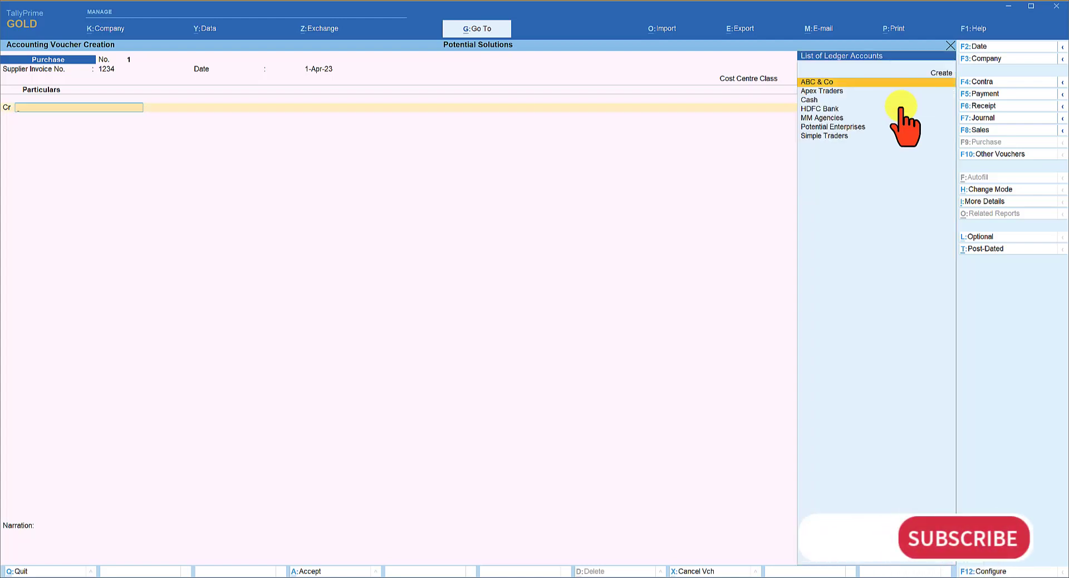
key("Return")
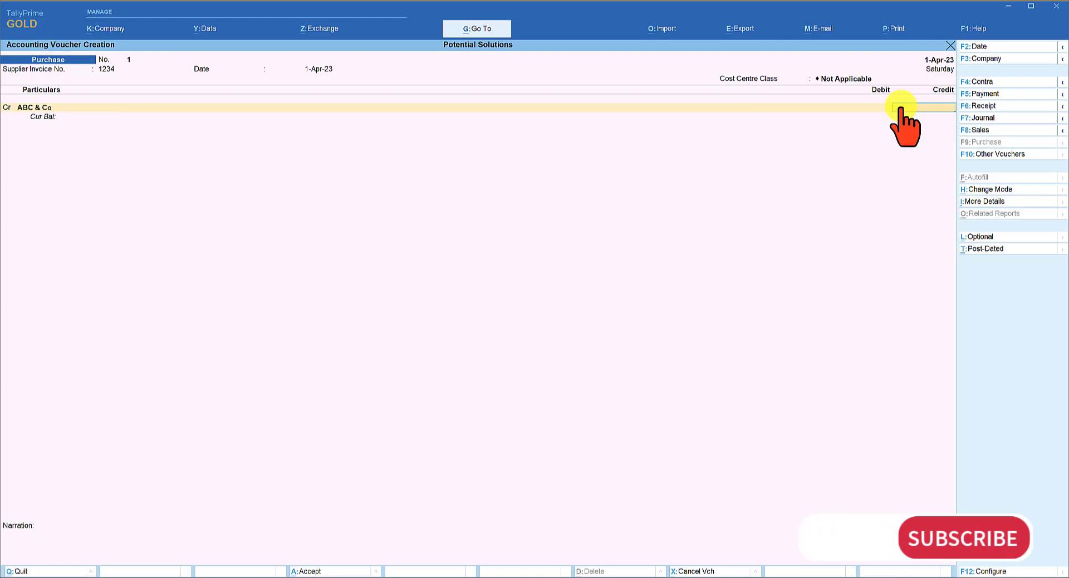
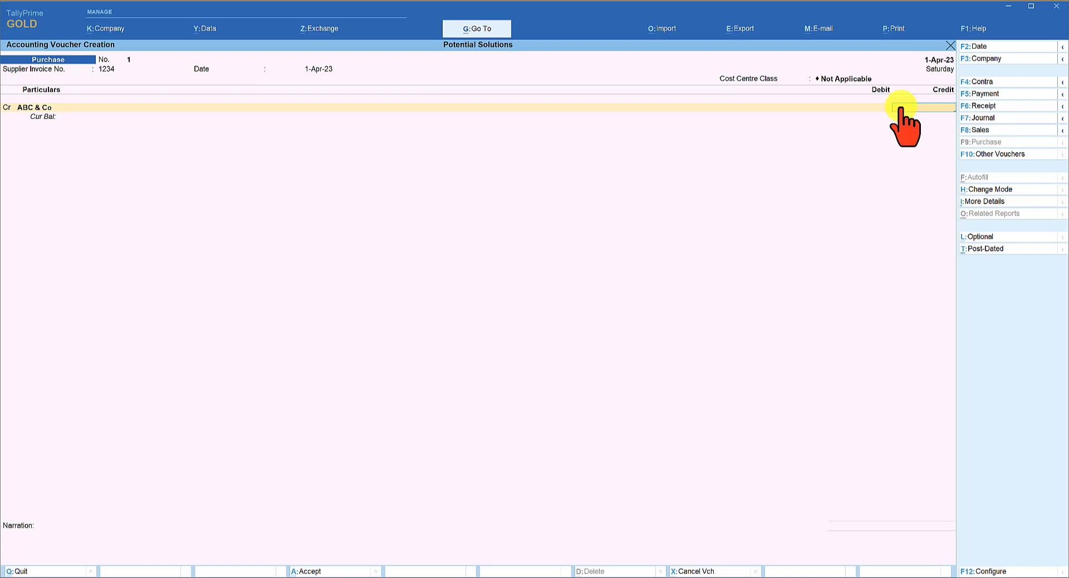
type("5400")
key("Return")
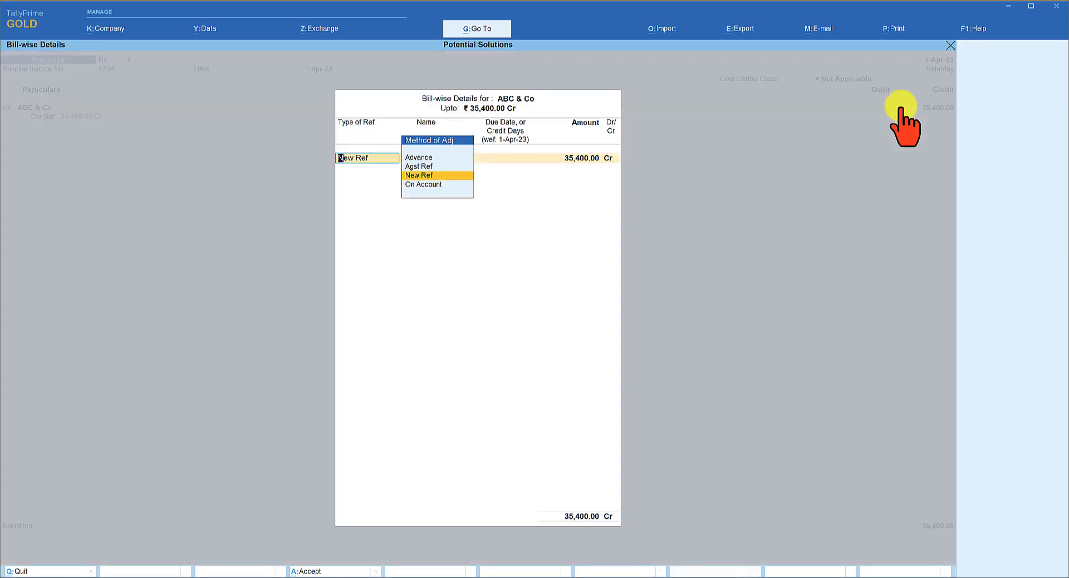
Record the bill-wise details for ABC & Co as New Ref 1234 for 35,400 Cr
key("Return")
key("Return")
key("Return")
key("Return")
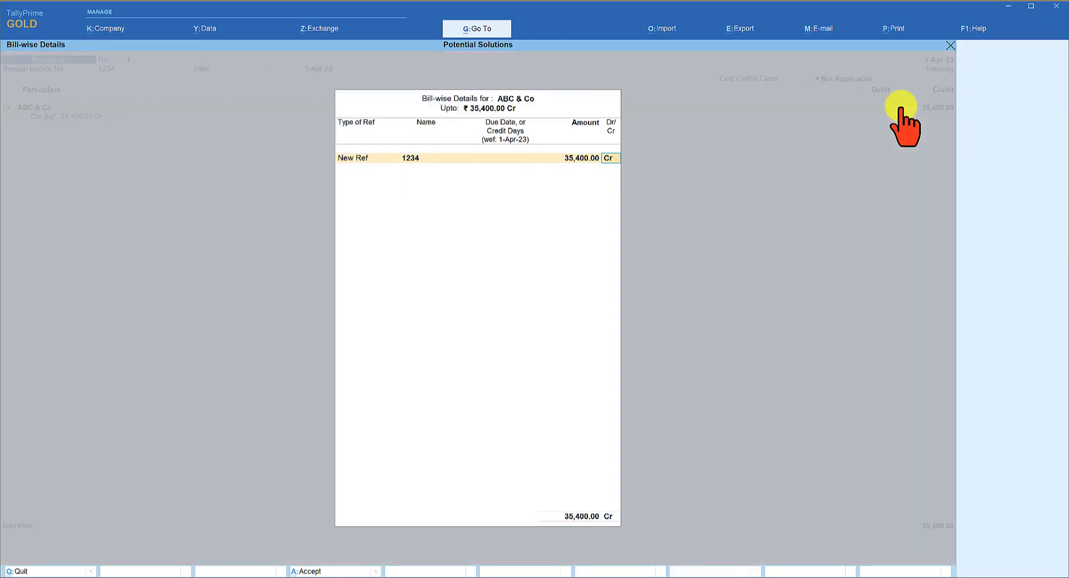
key("Return")
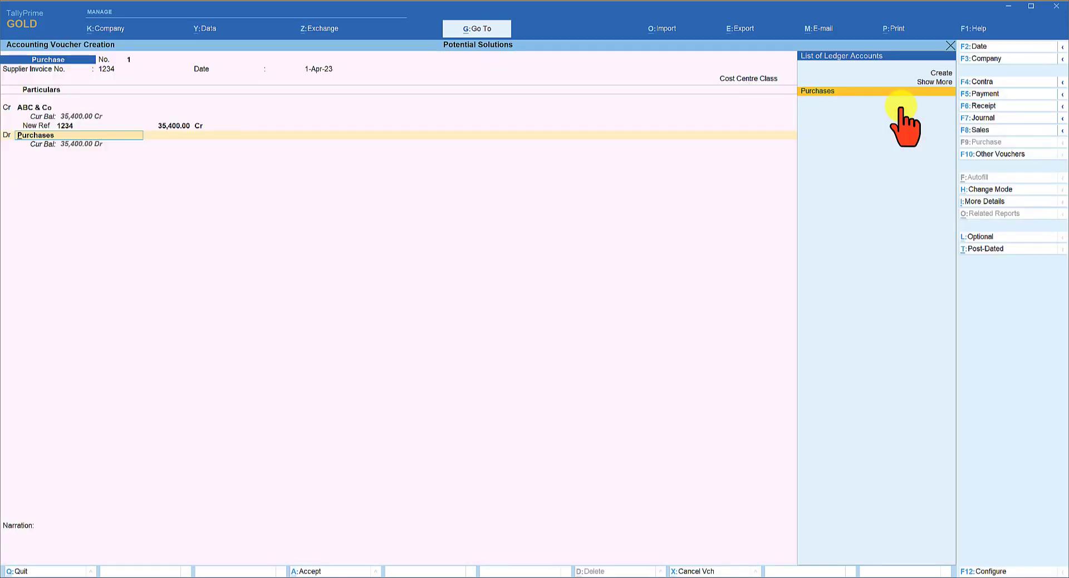
Debit the Purchases ledger and open its inventory allocations
key("Return")
key("Escape")
key("Return")
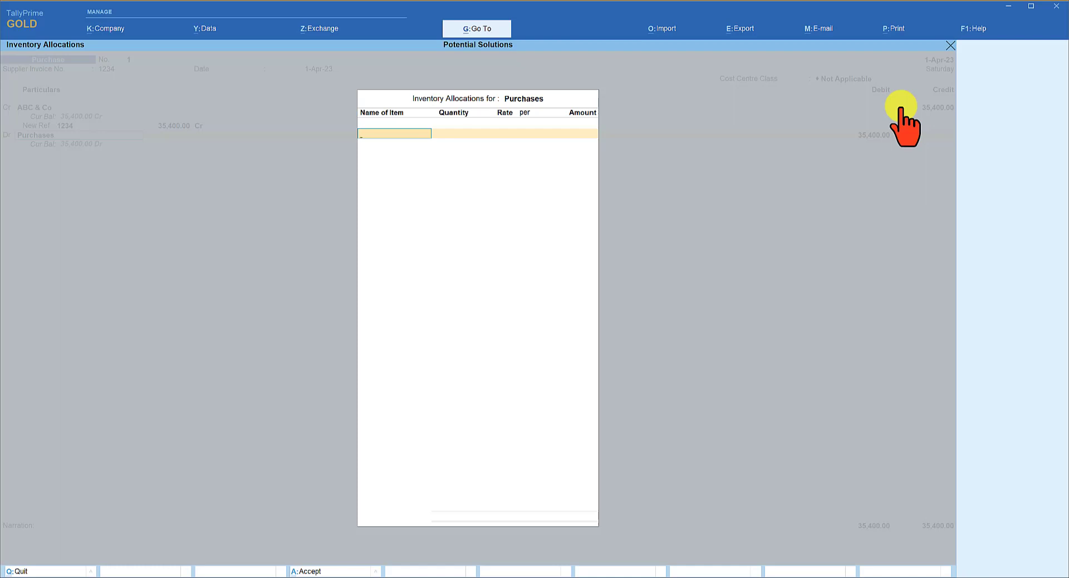
Allocate 10 Nos of Product - A at a rate of 1,000 and assign its 10,000 cost to Bangalore Branch
type("P")
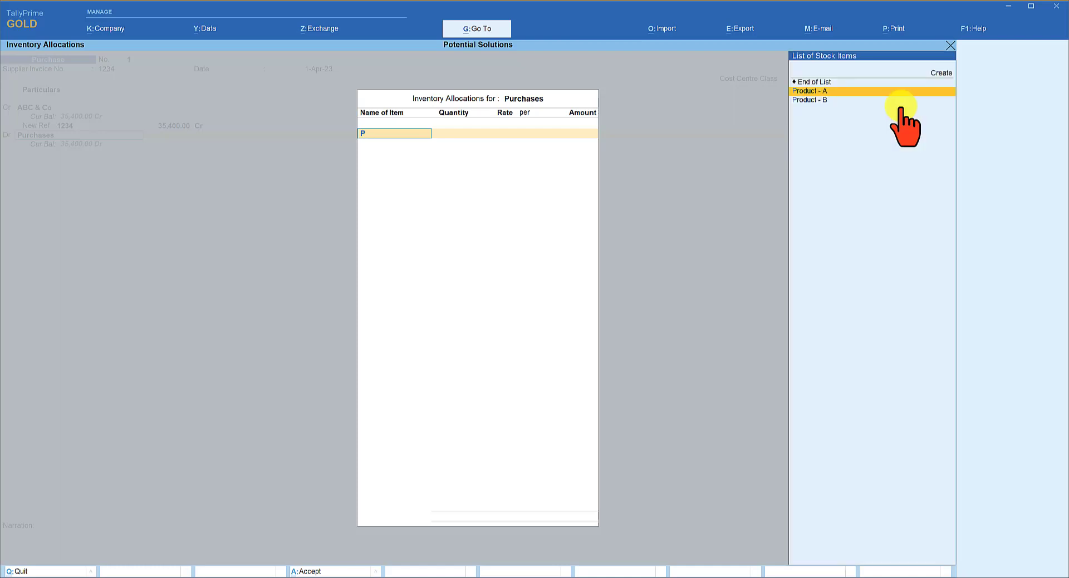
key("Return")
type("10")
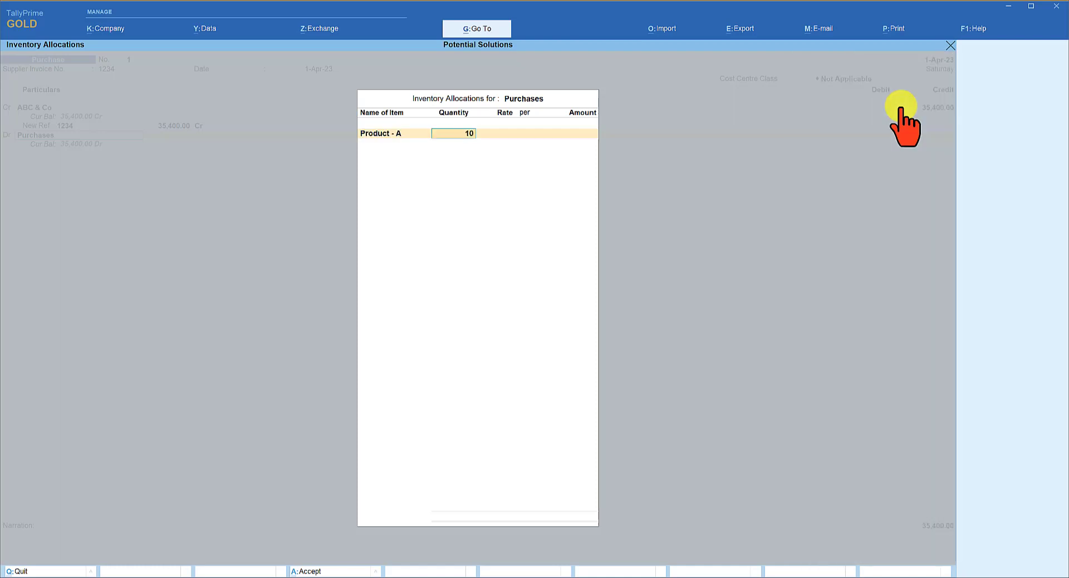
key("Return")
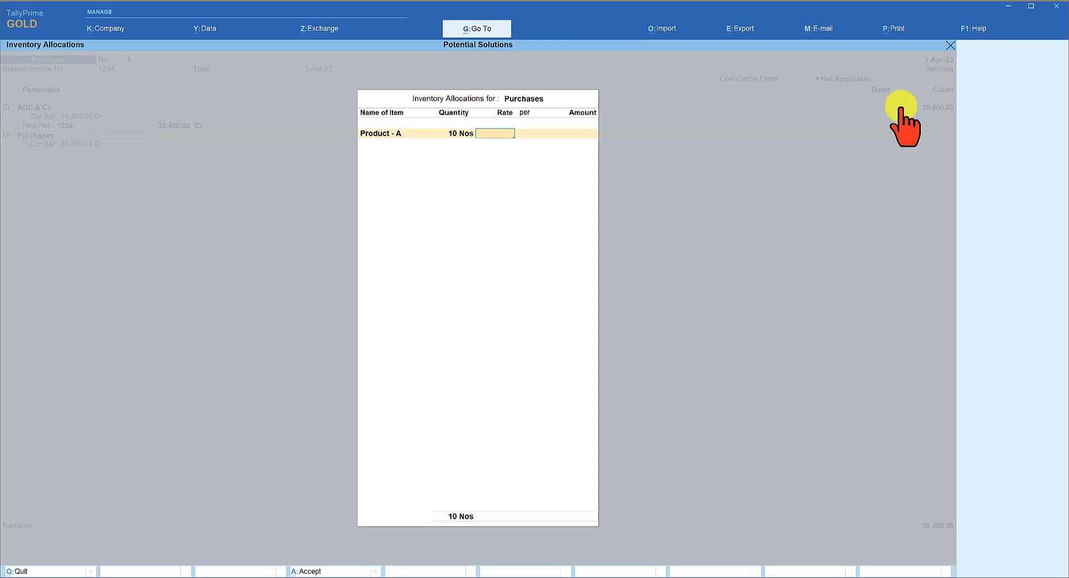
type("1,000")
key("Return")
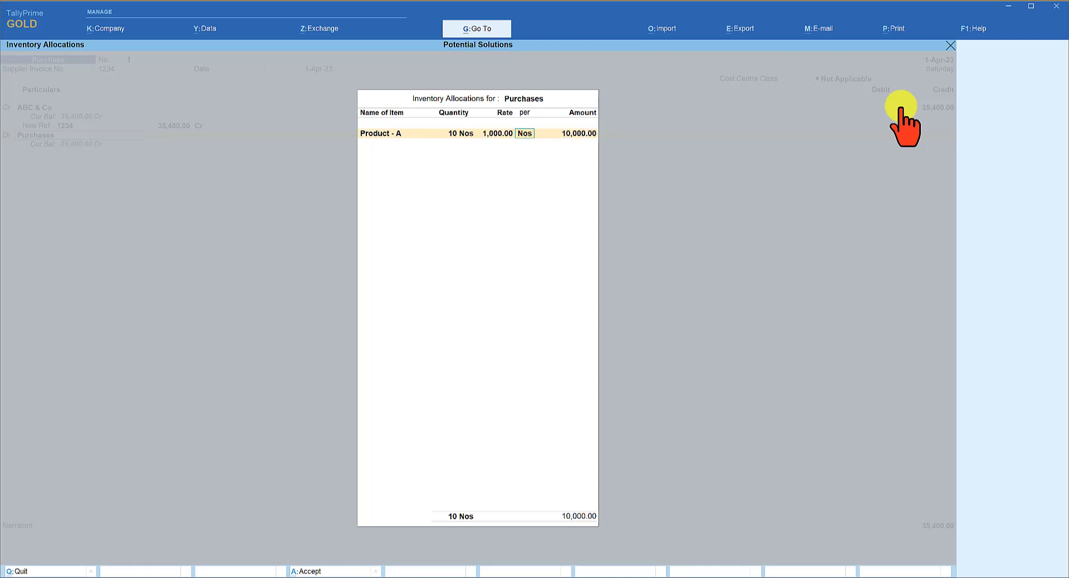
key("Return")
key("Return")
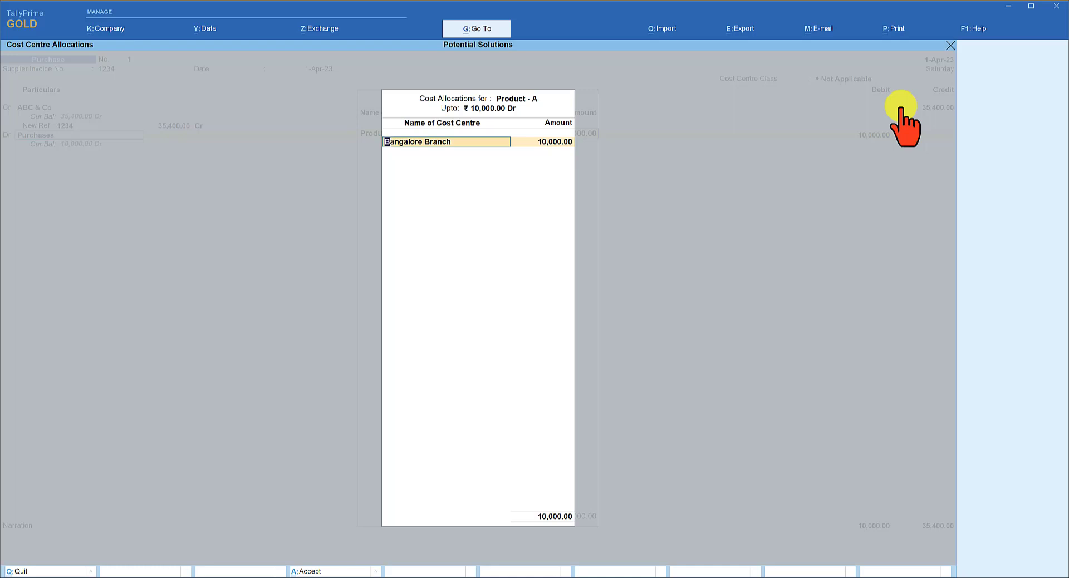
key("Return")
key("Return")
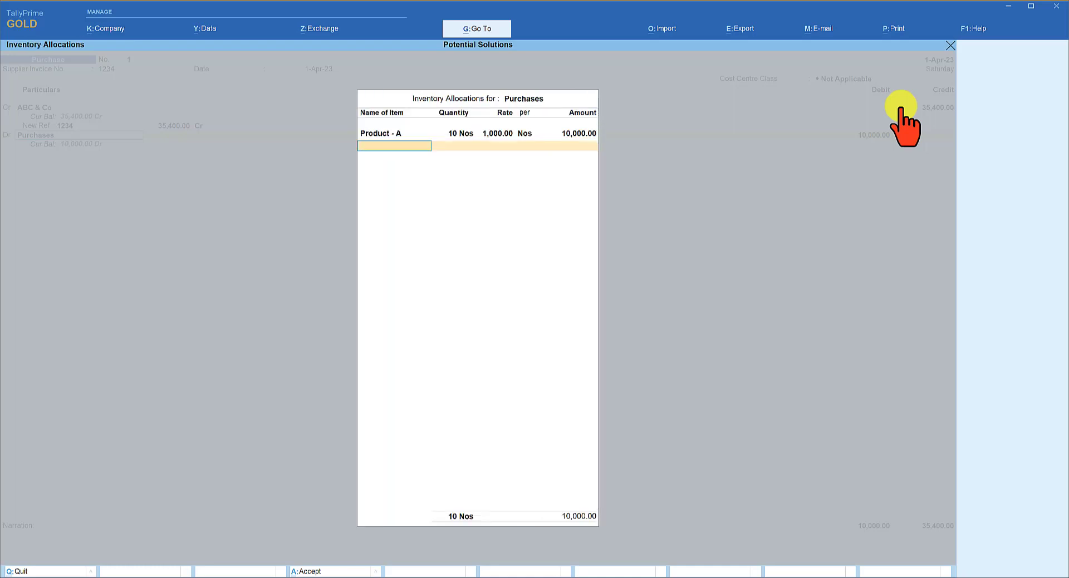
Allocate 10 Nos of Product - B at a rate of 2,000, assign its 20,000 cost to Bangalore Branch, and finish the item list
key("Down")
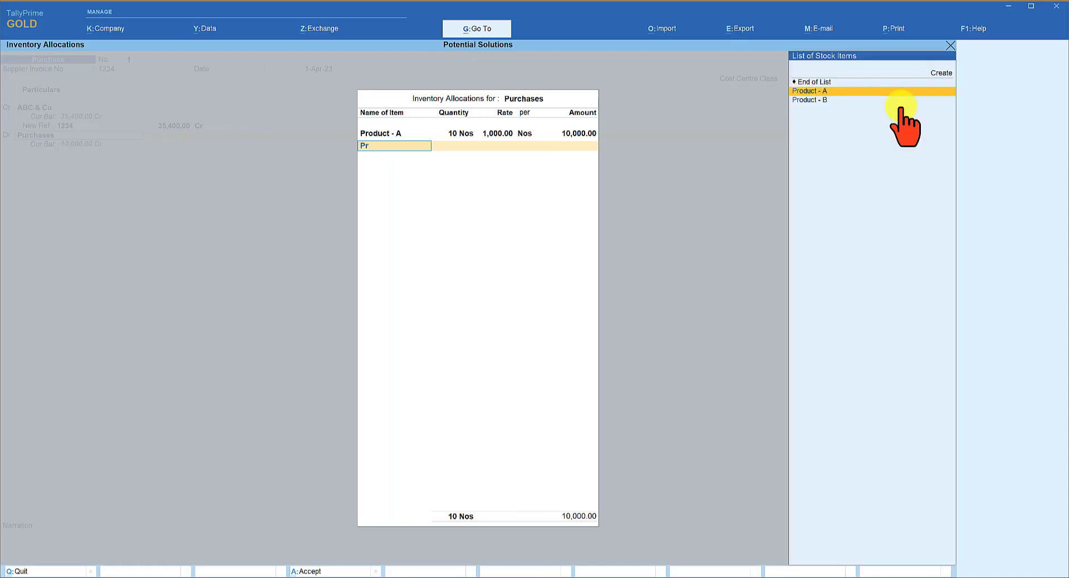
key("Down")
key("Return")
type("1")
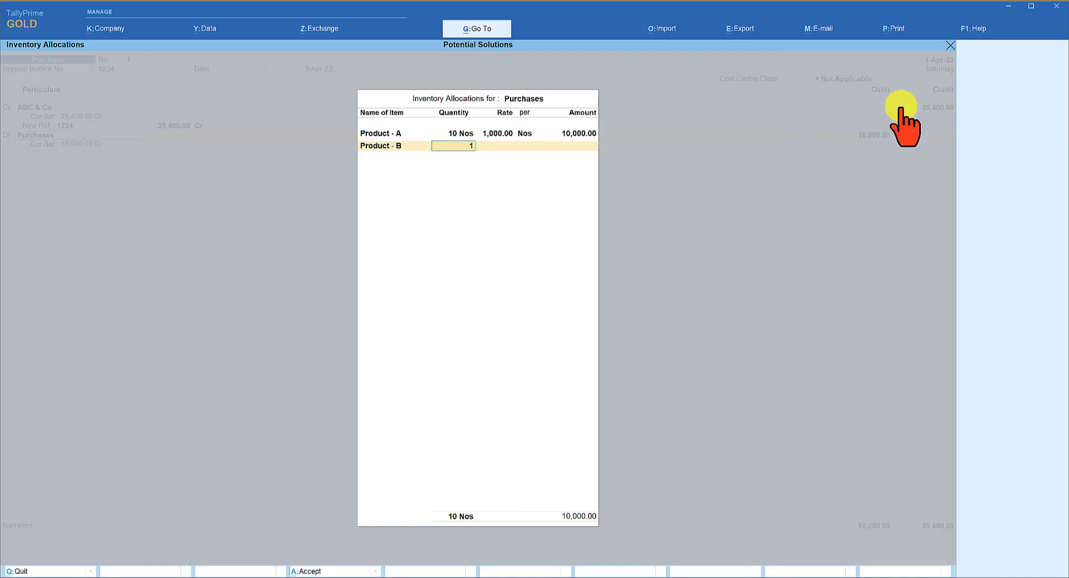
type("0")
key("Return")
type("2,000")
key("Return")
key("Return")
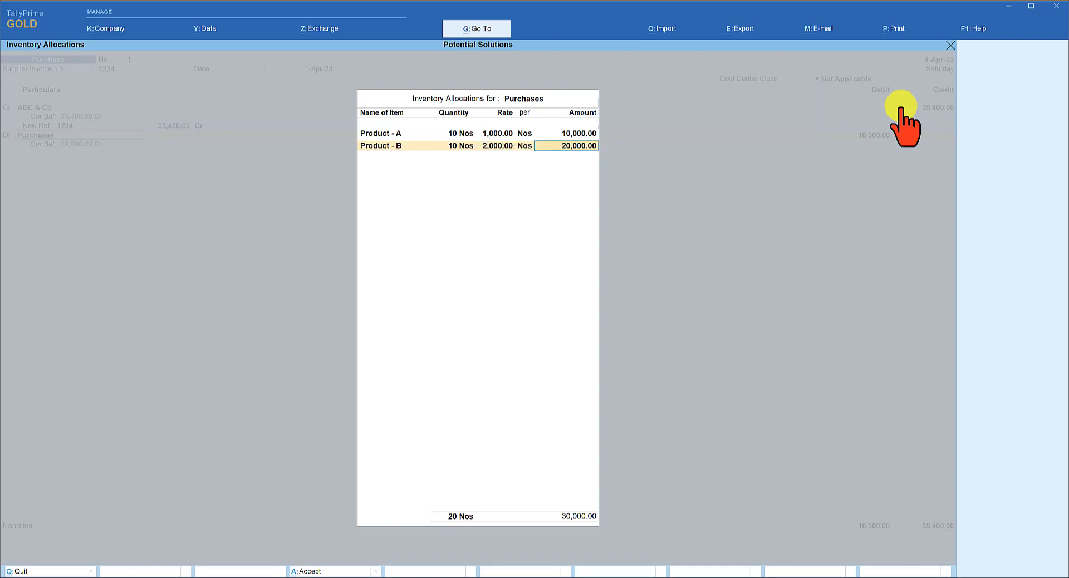
key("Return")
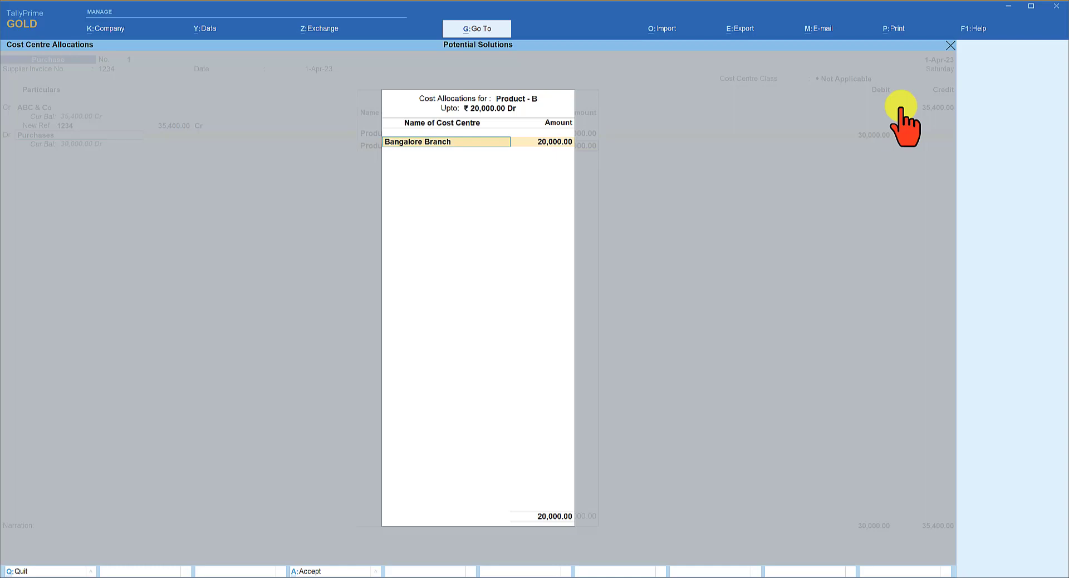
key("Return")
key("Return")
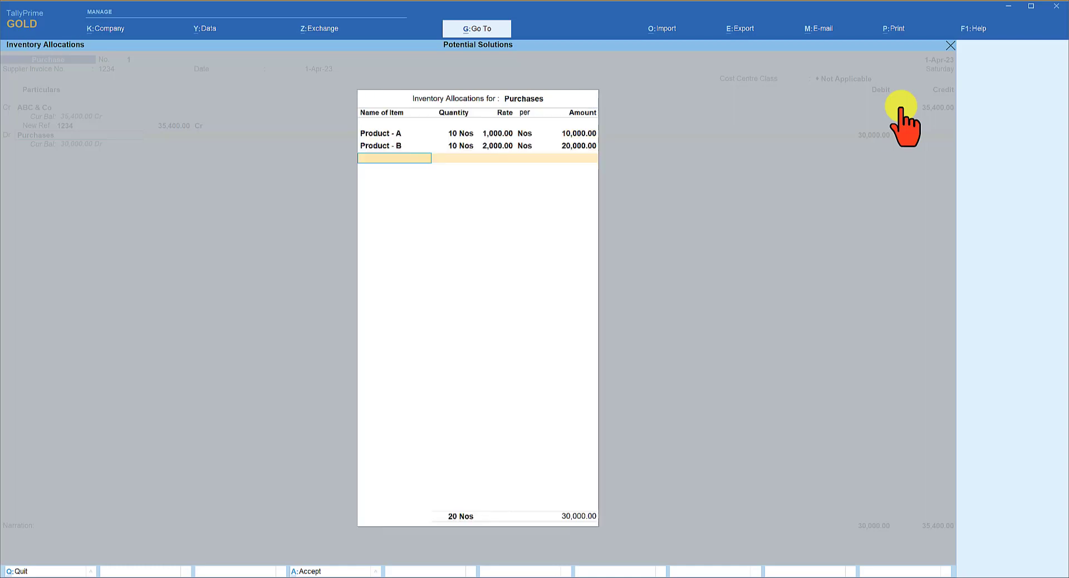
key("Return")
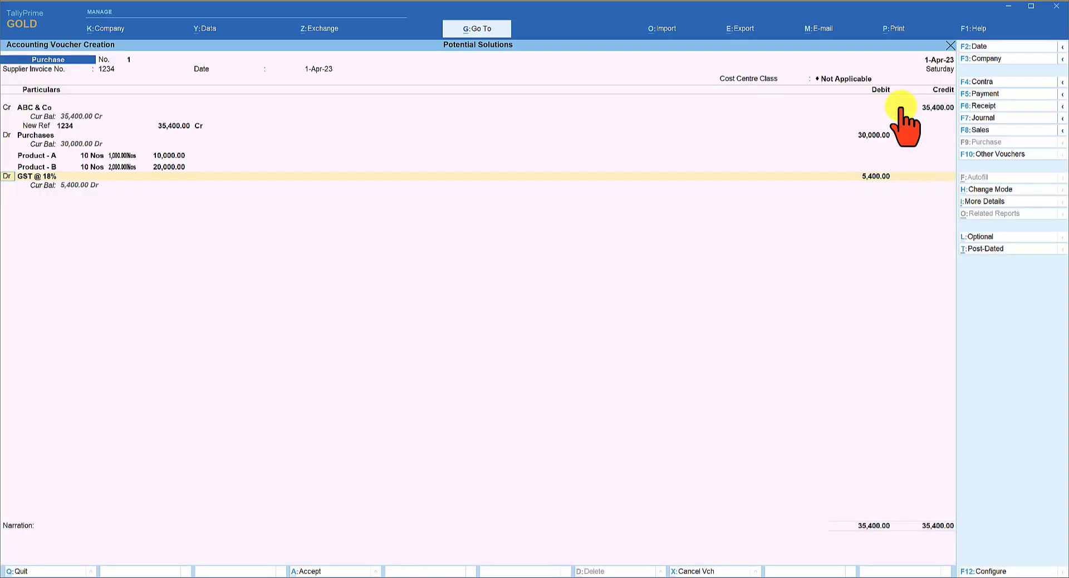
Debit GST @ 18% with 5,400 and save the purchase voucher without a narration
key("Return")
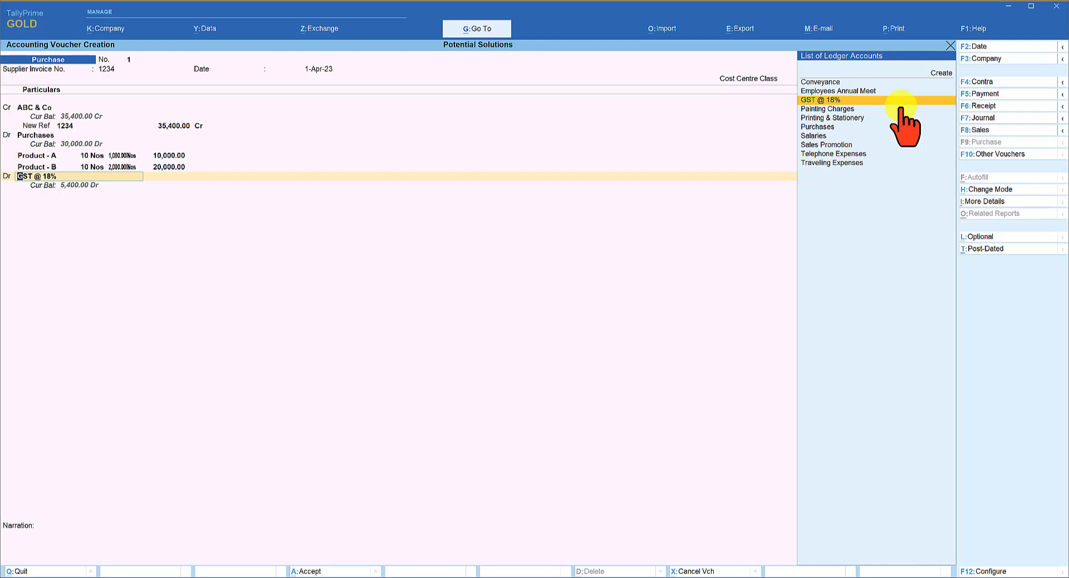
key("Return")
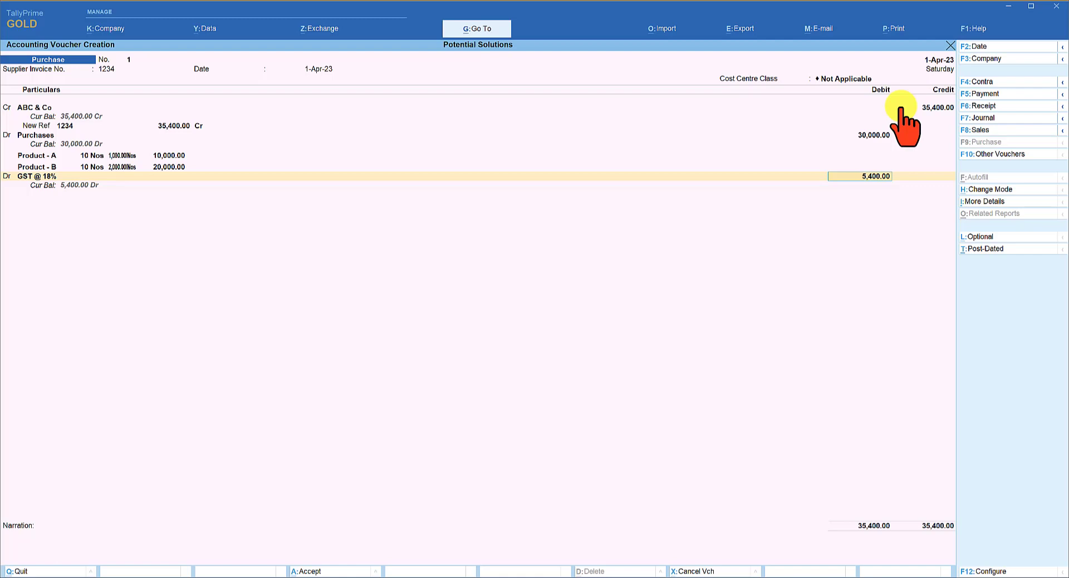
key("Return")
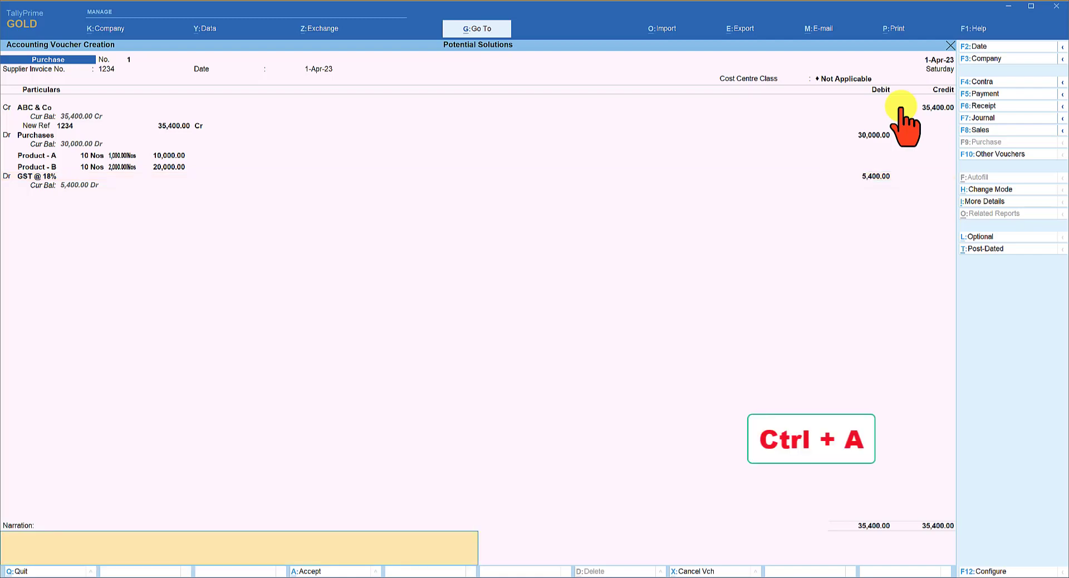
key("ctrl")
key("ctrl+a")
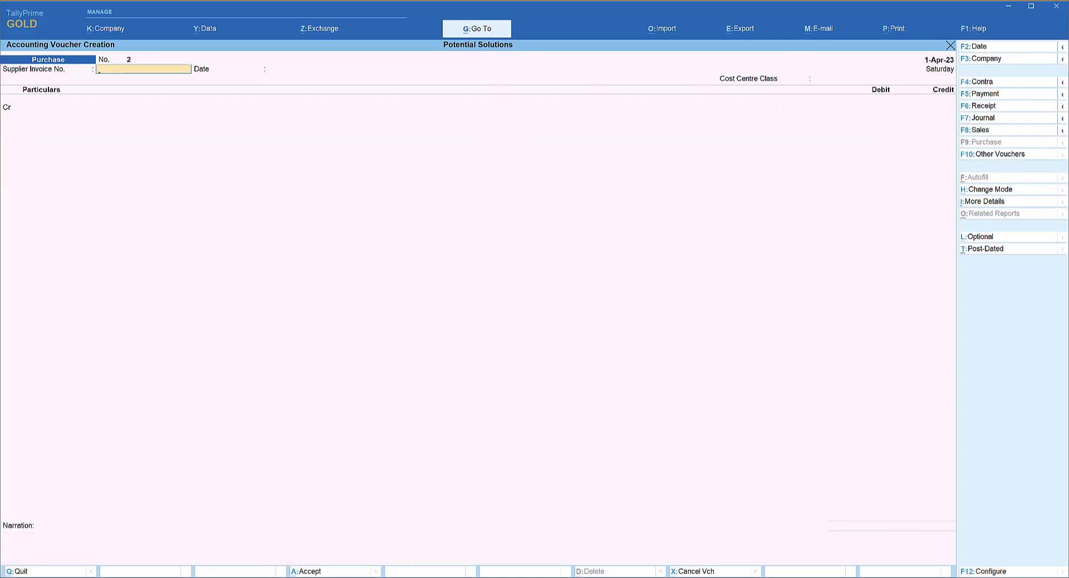
Leave voucher entry and examine the Bangalore Branch transactions in the detailed Cost Centre Summary
key("Escape")
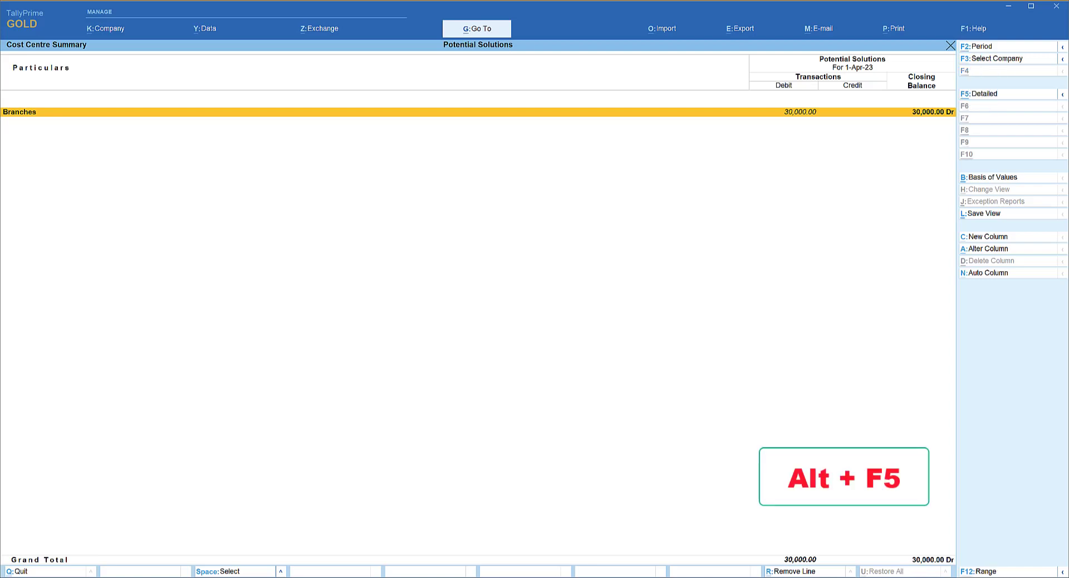
key("alt+F5")
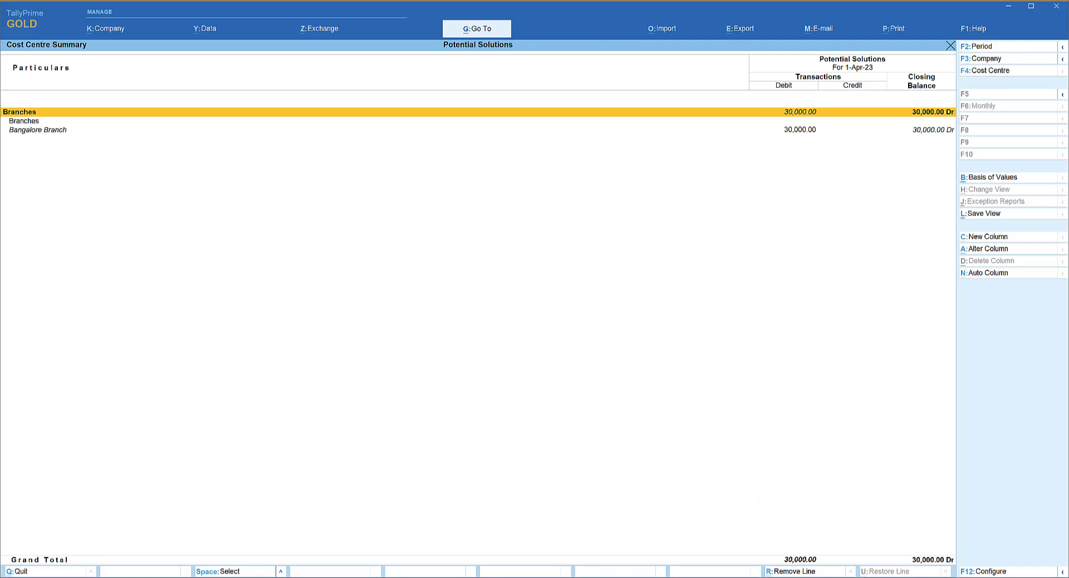
left_click(38, 130)
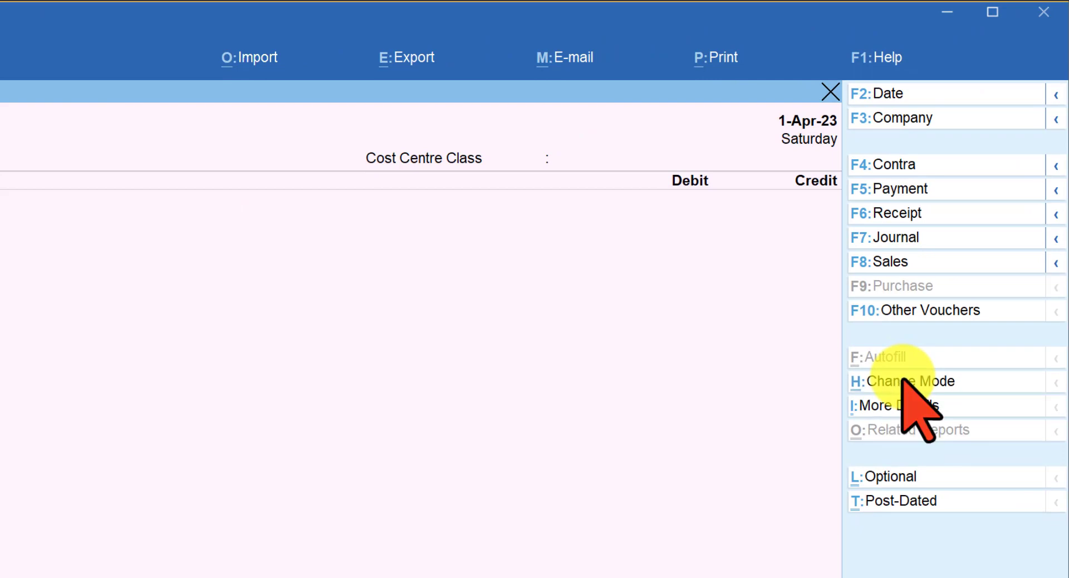
Change the new purchase voucher's mode to Item Invoice
left_click(902, 383)
key("Up")
key("Up")
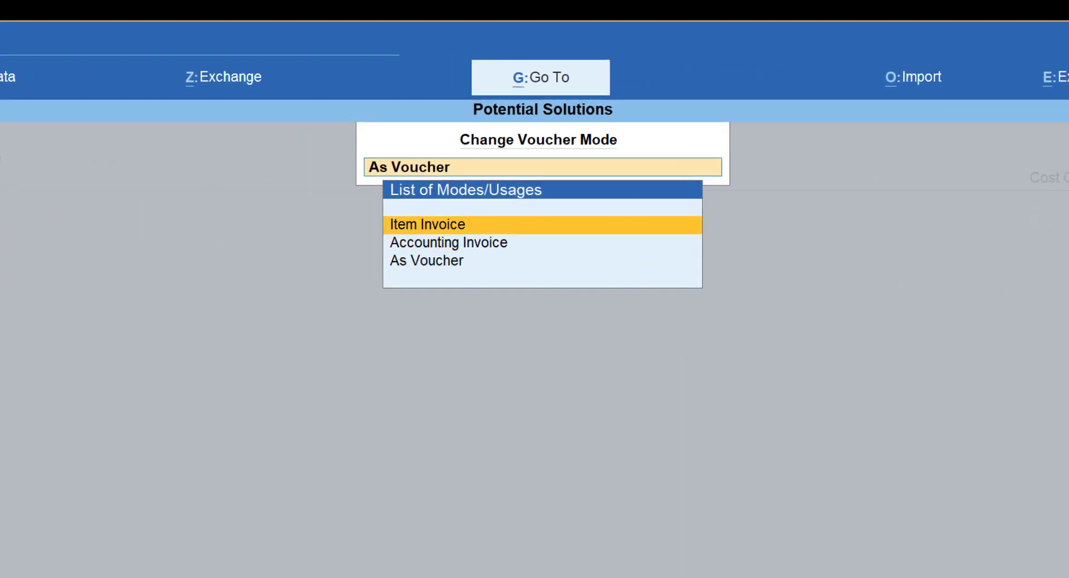
key("Return")
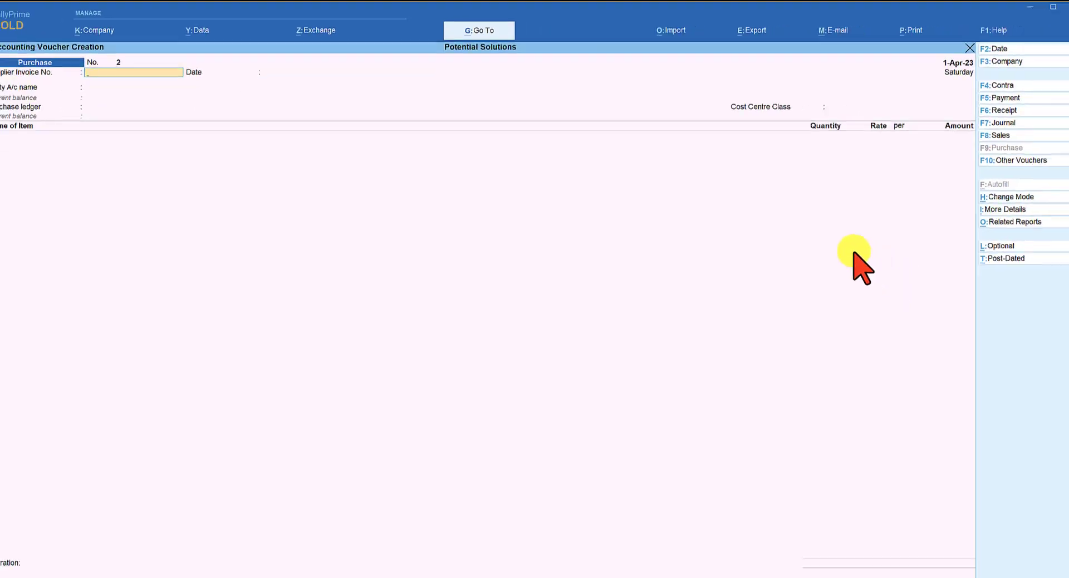
Enter supplier invoice number 254 dated 1-Apr-23 and select ABC & Co as the party account
type("254")
key("Return")
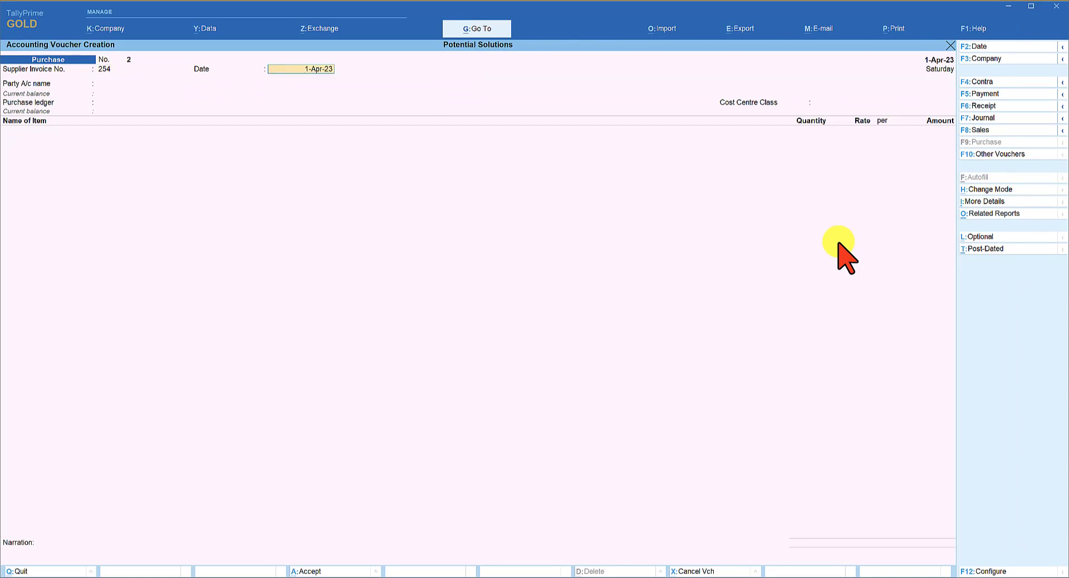
key("Return")
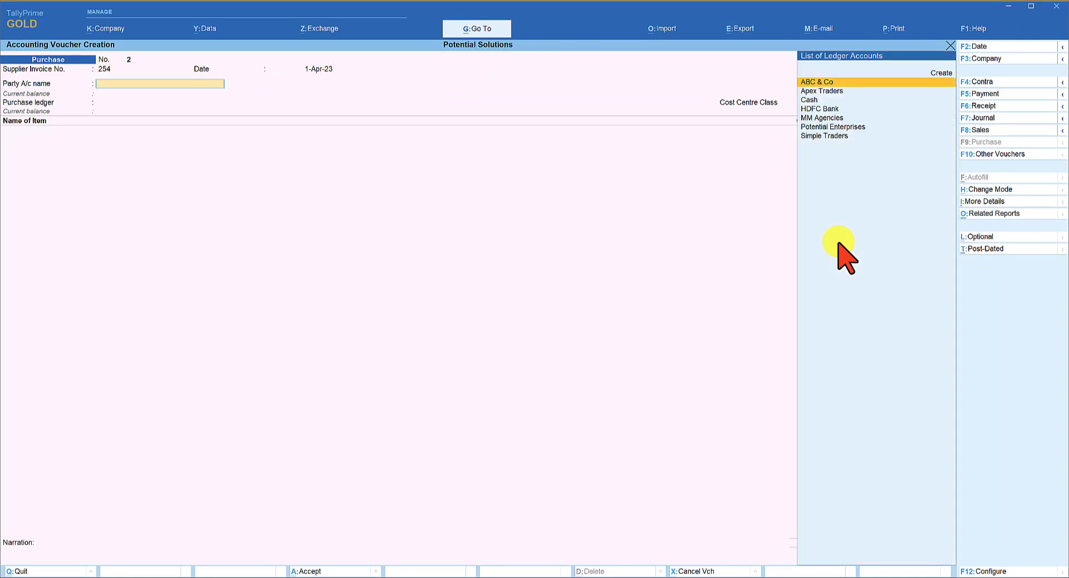
key("Return")
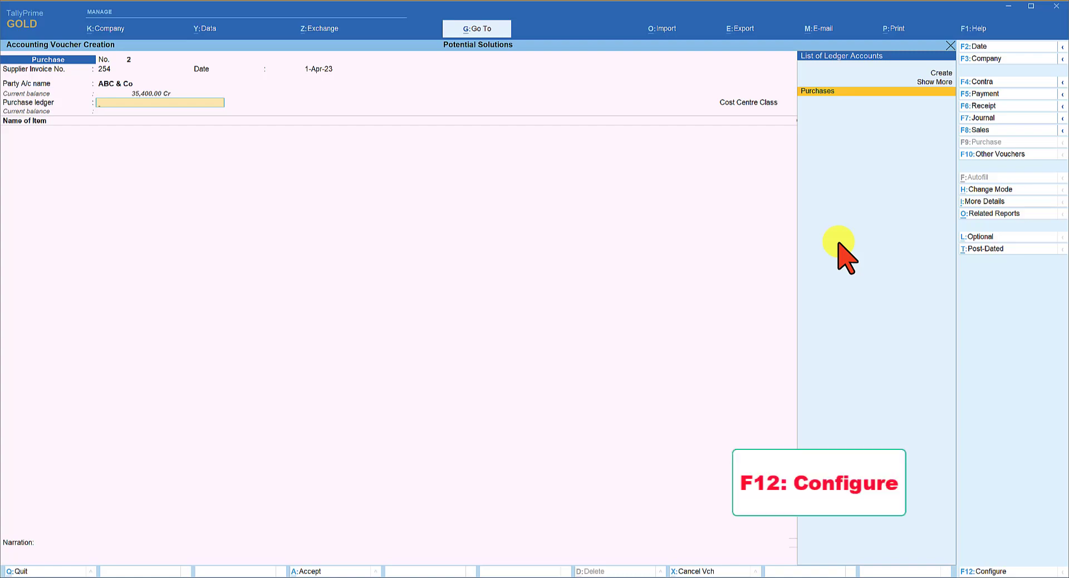
Check the voucher's common ledger configuration, select Purchases as the purchase ledger and set the cost centre class to Not Applicable
key("F12")
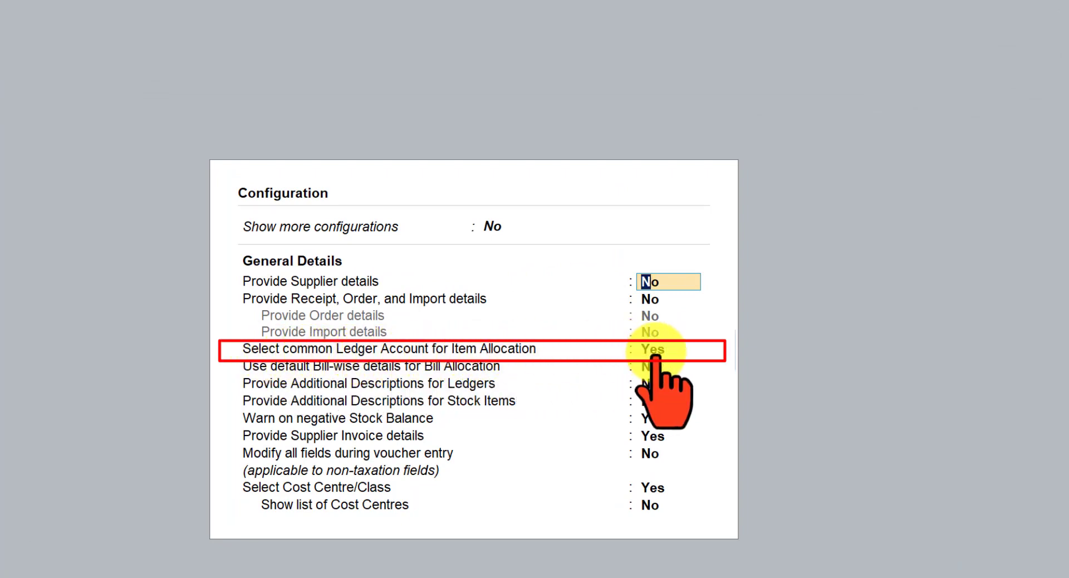
key("ctrl+a")
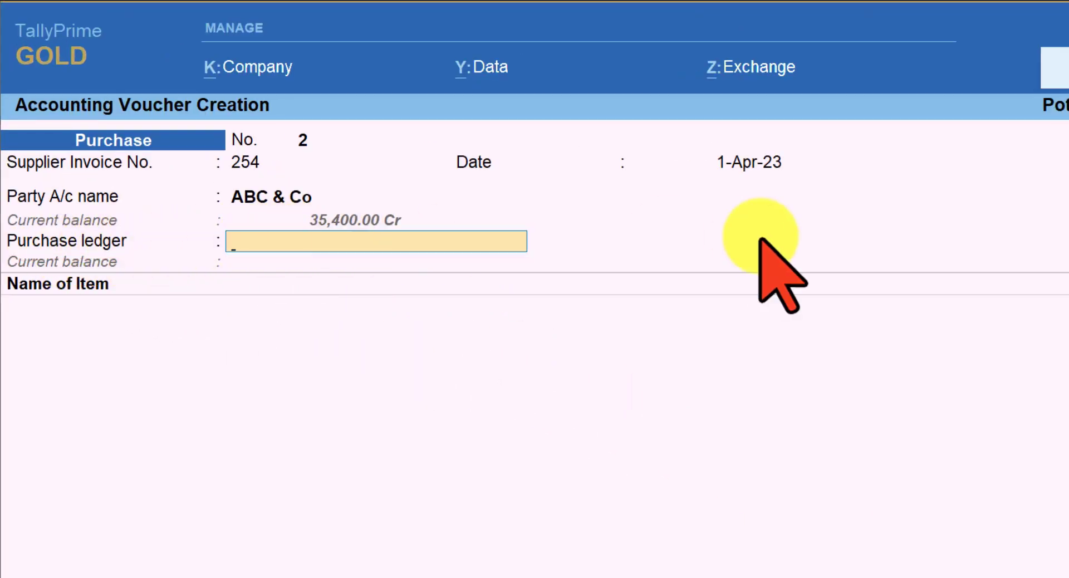
type("Purchases")
key("Return")
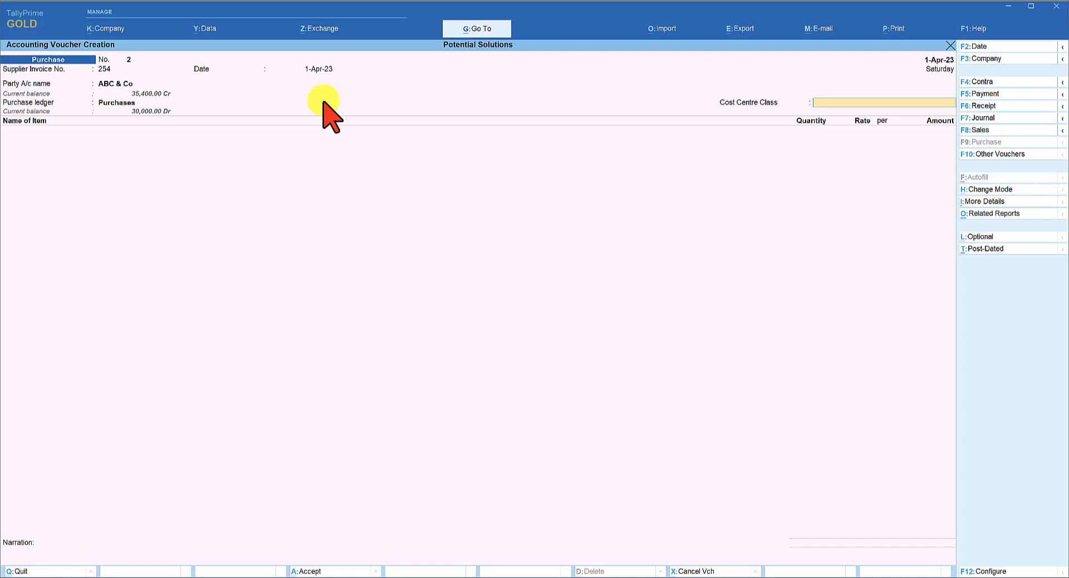
key("Down")
key("Up")
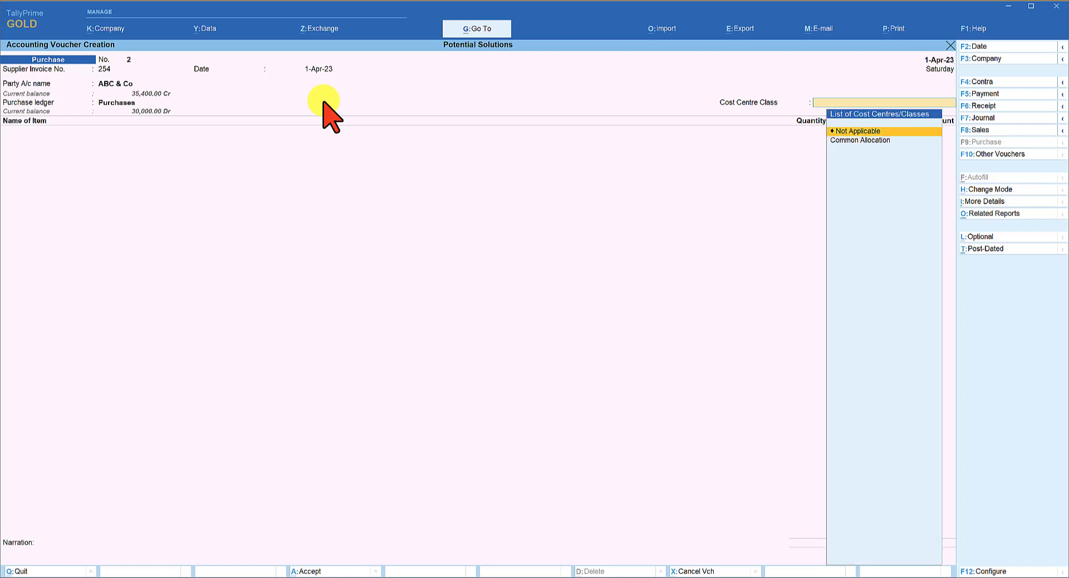
key("Return")
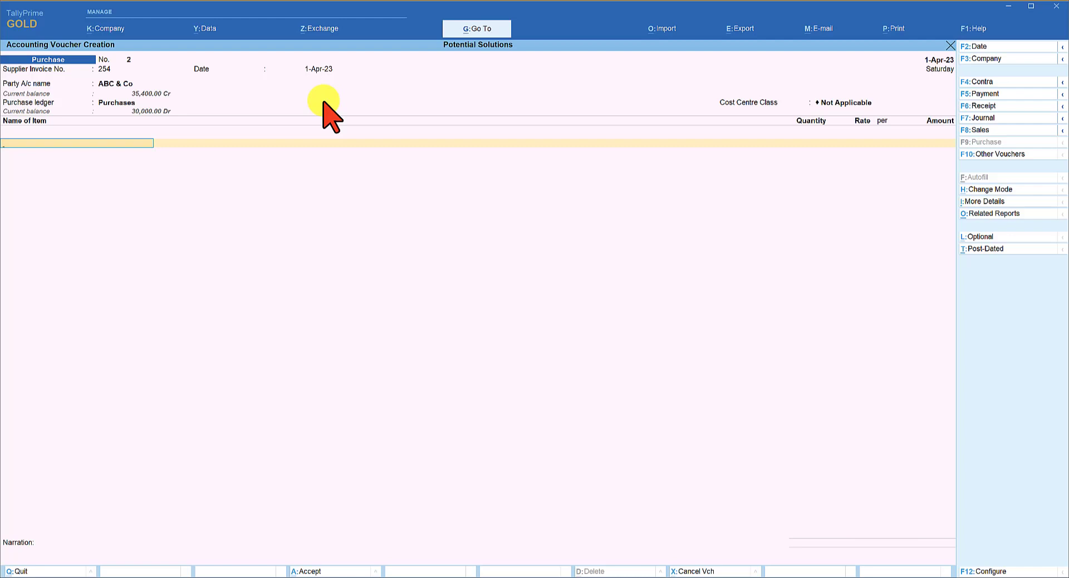
Add Product - A to the purchase invoice with a quantity of 10 Nos at a rate of 1,000
type("Pr")
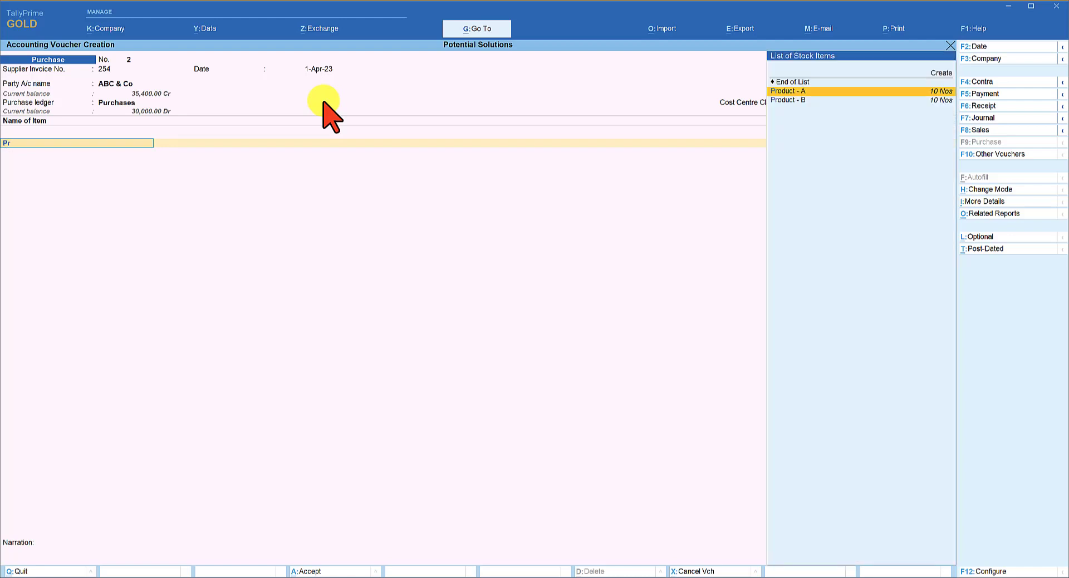
key("Return")
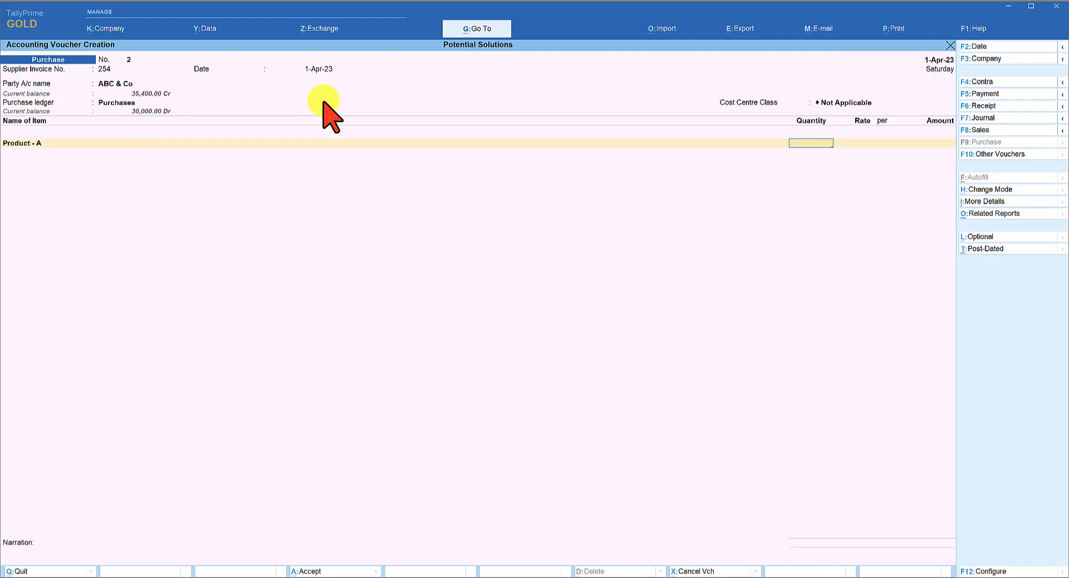
type("10")
key("Return")
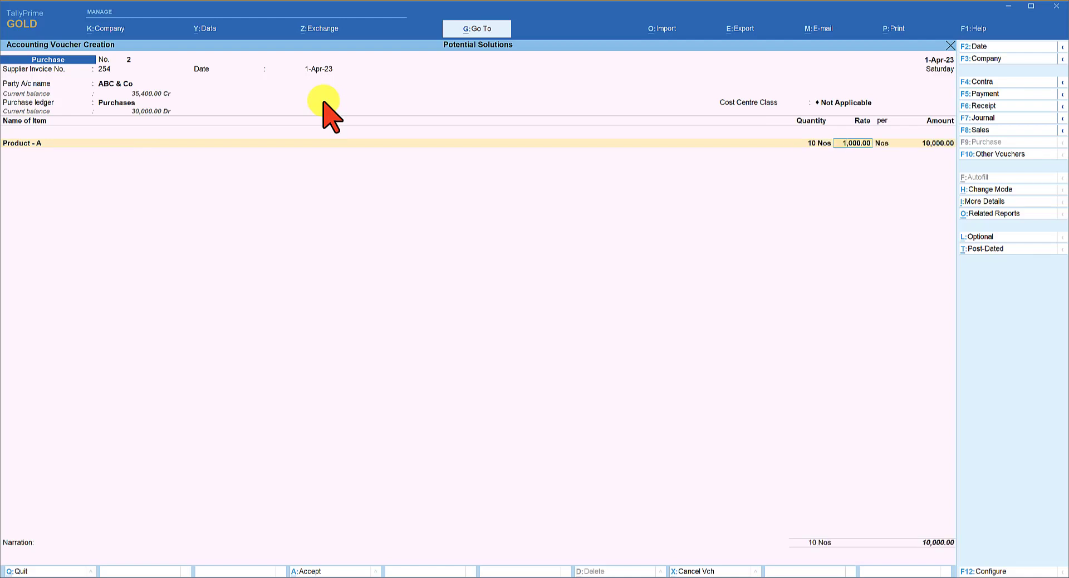
key("Return")
key("Return")
key("Return")
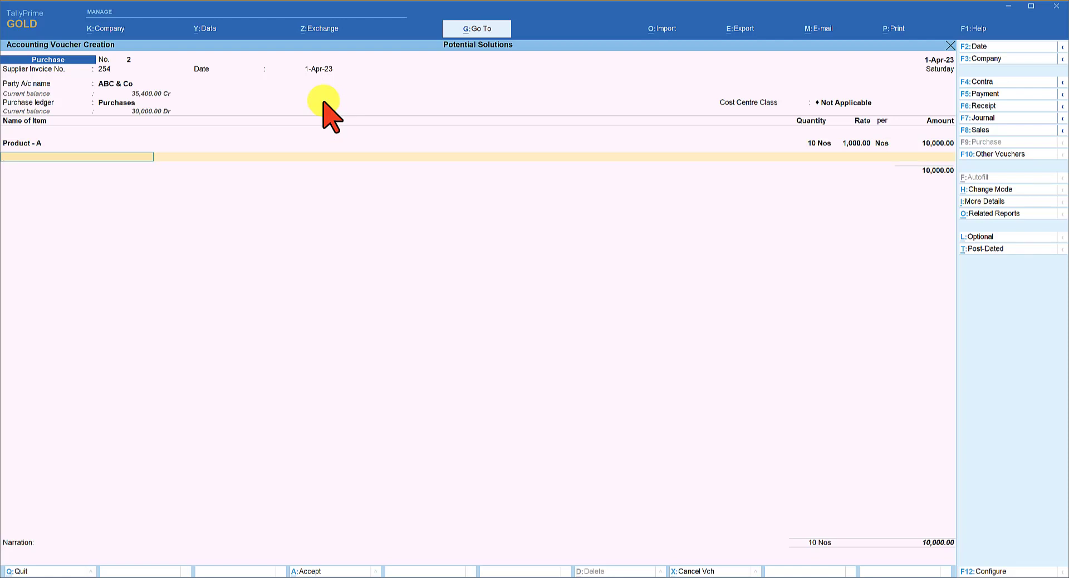
Add Product - B as the second item with a quantity of 10 Nos at a rate of 2,000
type("P")
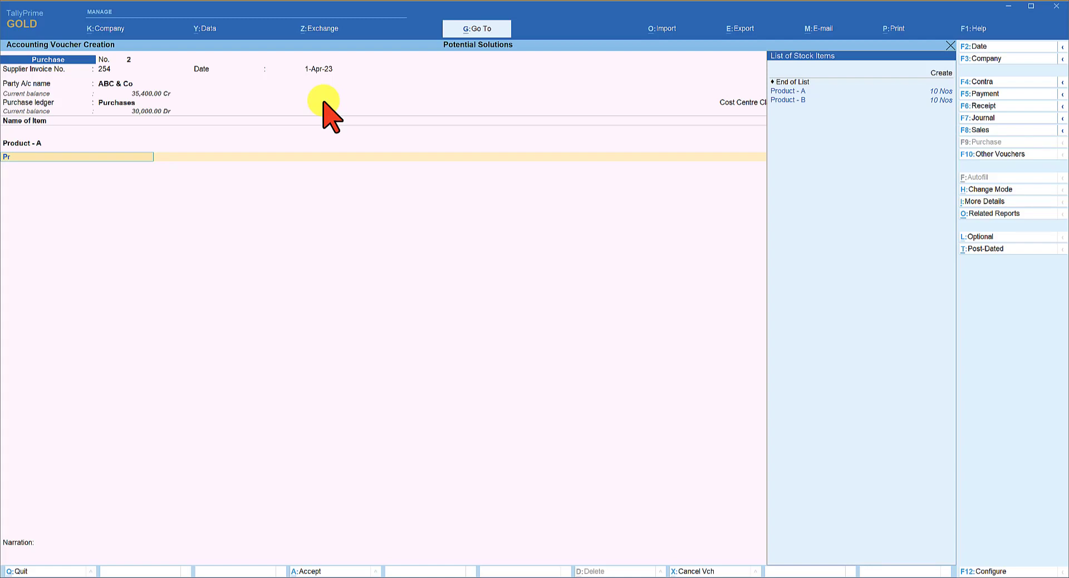
type("r")
key("Down")
key("Return")
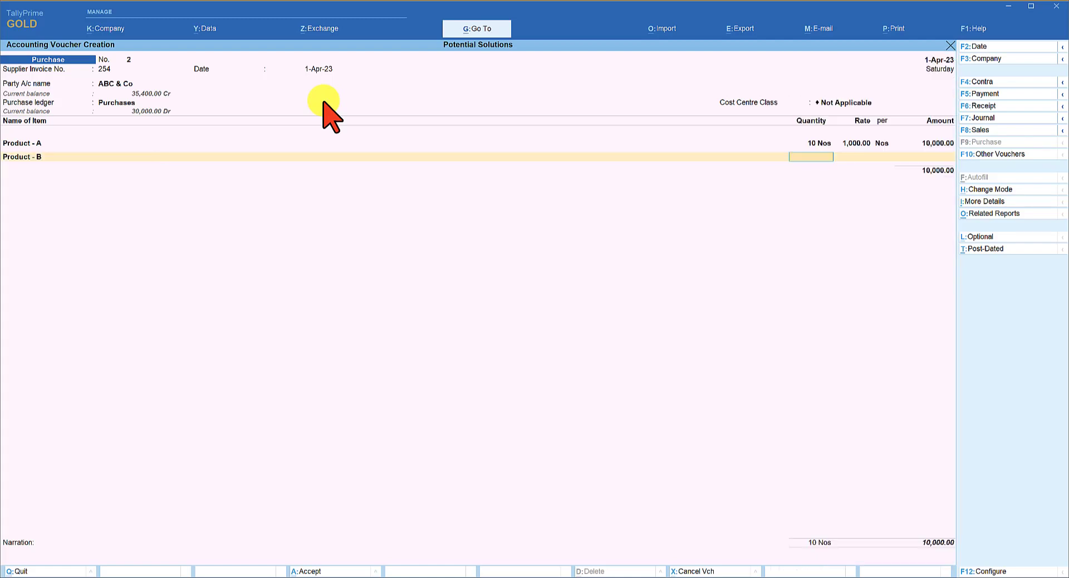
type("10")
key("Return")
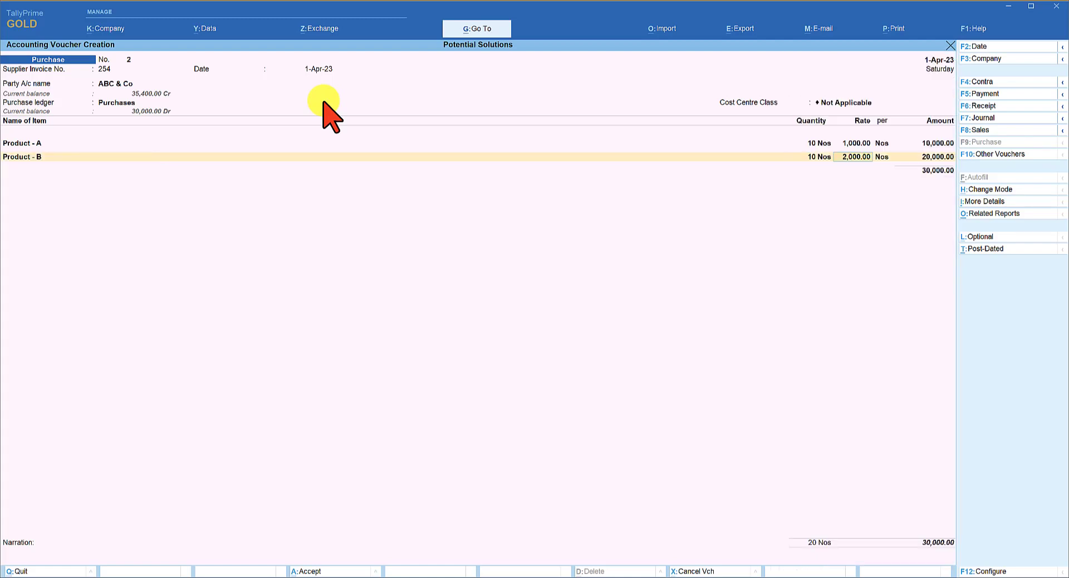
key("Return")
key("Return")
key("Return")
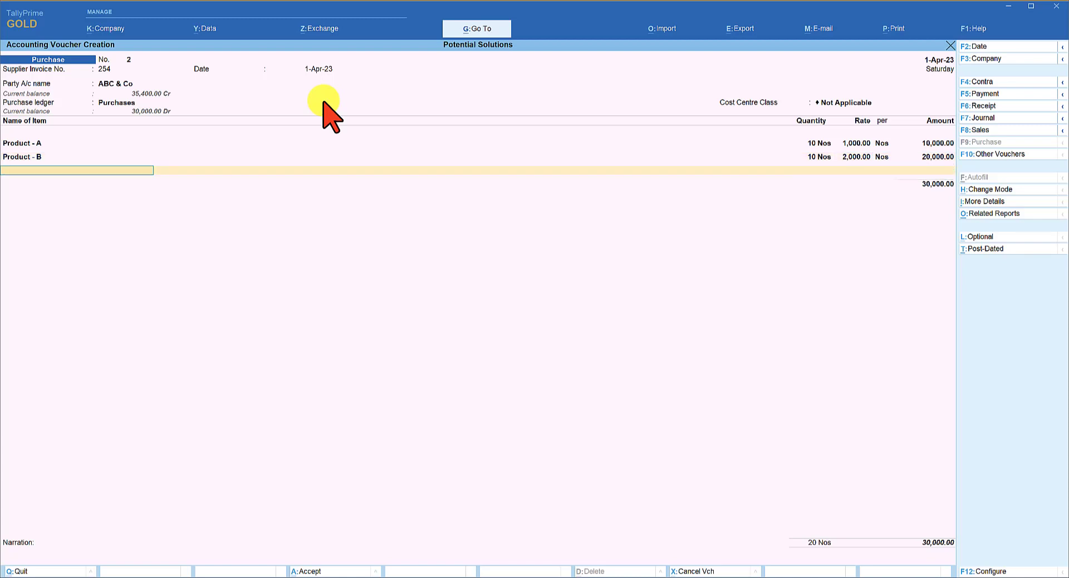
End the item list, add the GST @ 18% ledger and try to accept the voucher
key("Return")
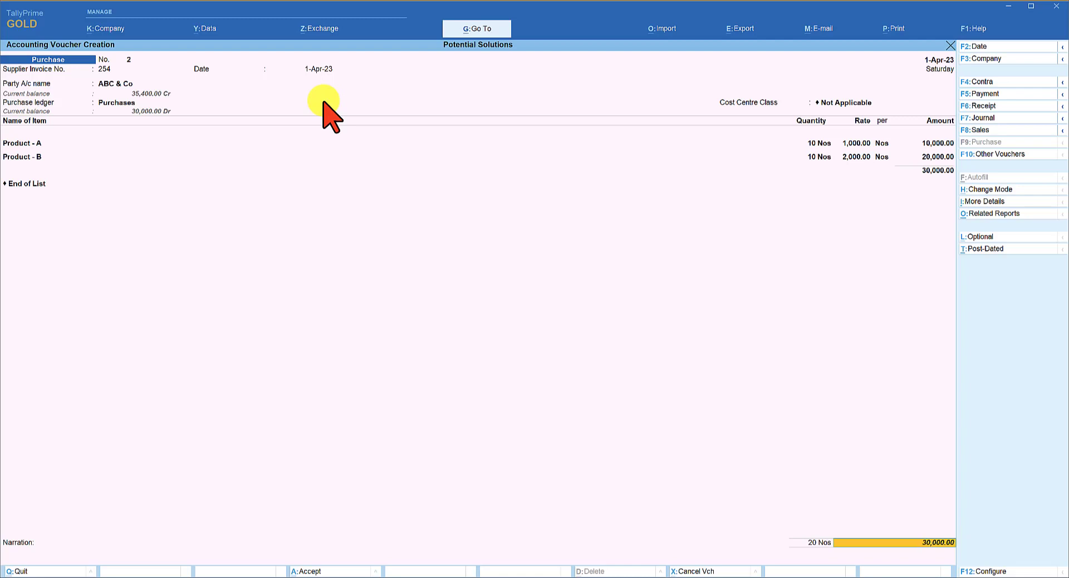
key("Return")
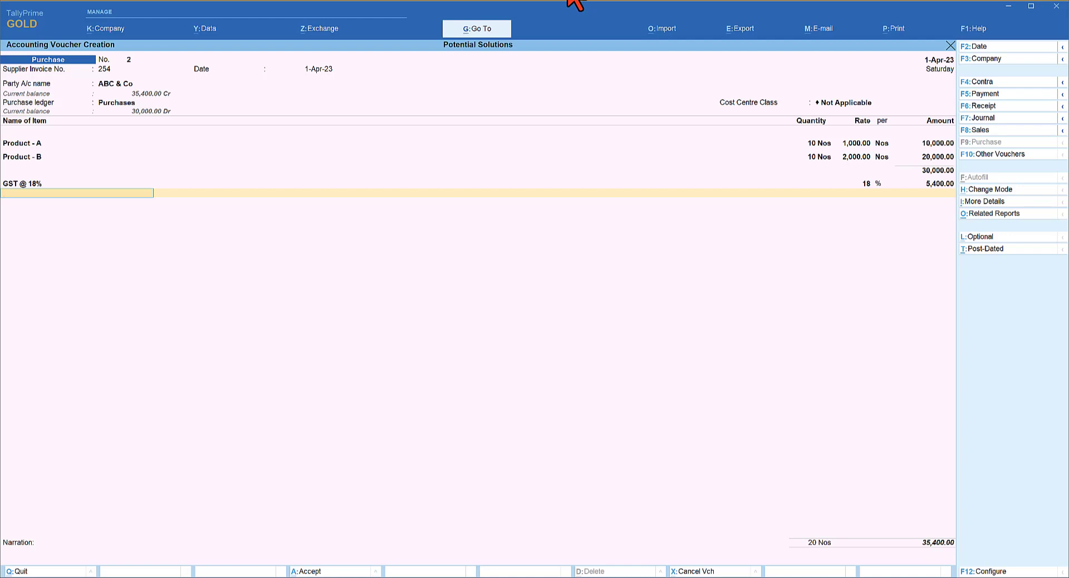
key("ctrl+a")
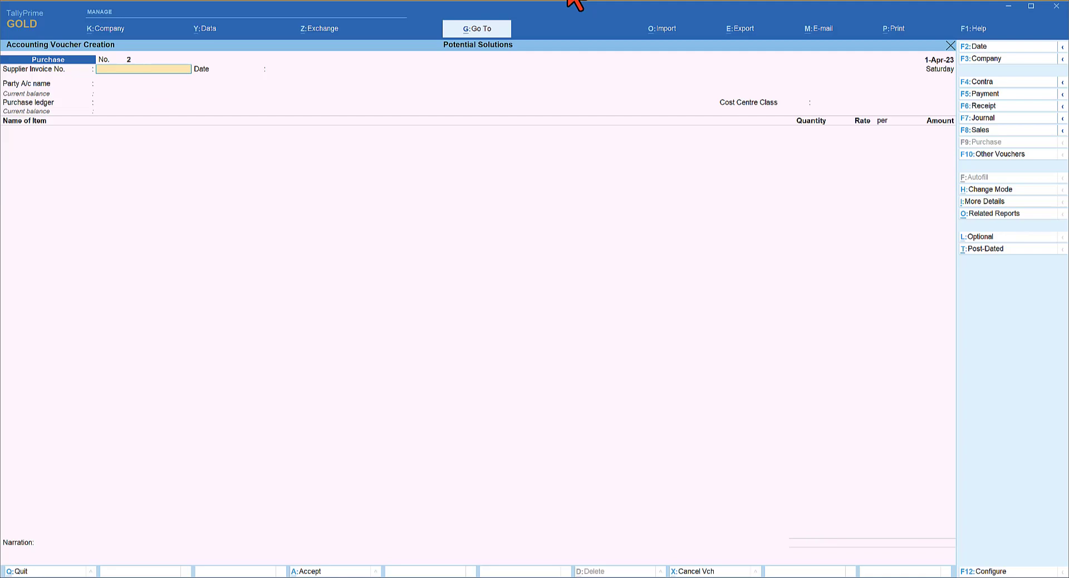
Set Show list of Cost Centres to Yes in the purchase voucher configuration and accept it
key("F12")
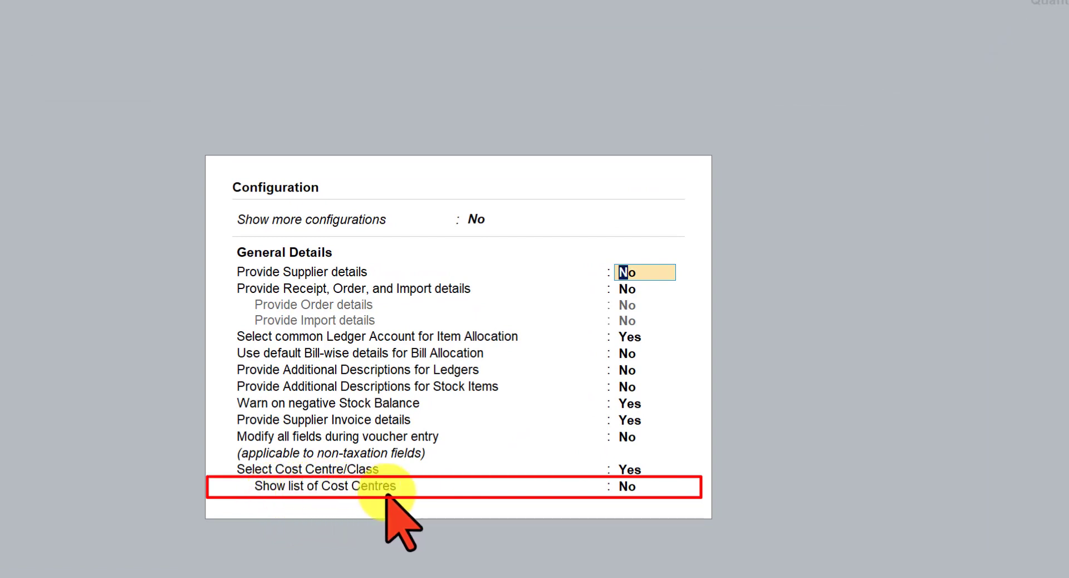
left_click(628, 487)
type("y")
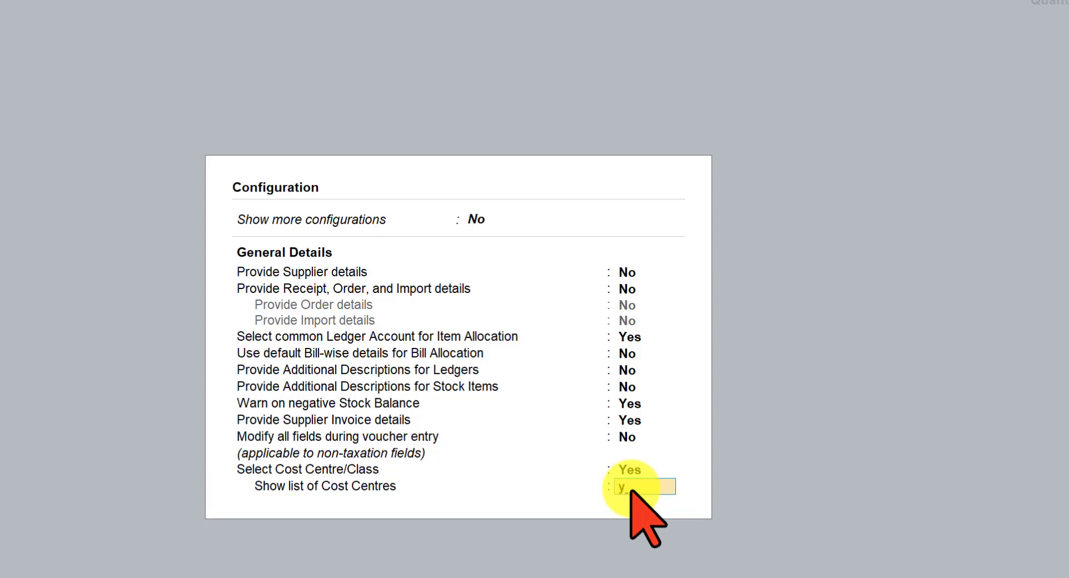
key("Return")
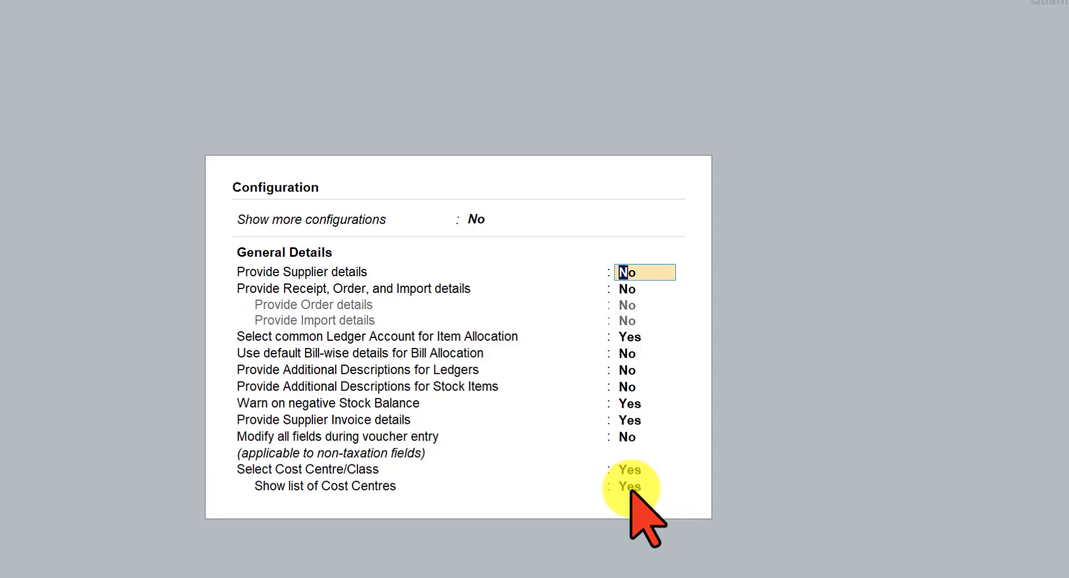
key("ctrl+a")
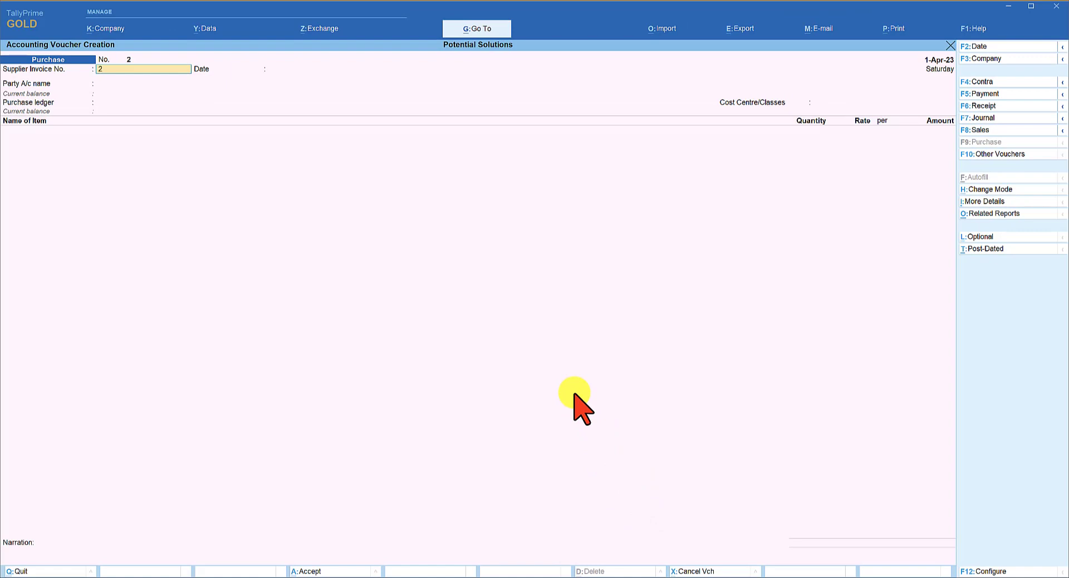
Enter supplier invoice 254 dated 1-Apr-23 for ABC & Co, using the Purchases ledger and the Bangalore Branch cost centre
key("Return")
key("Return")
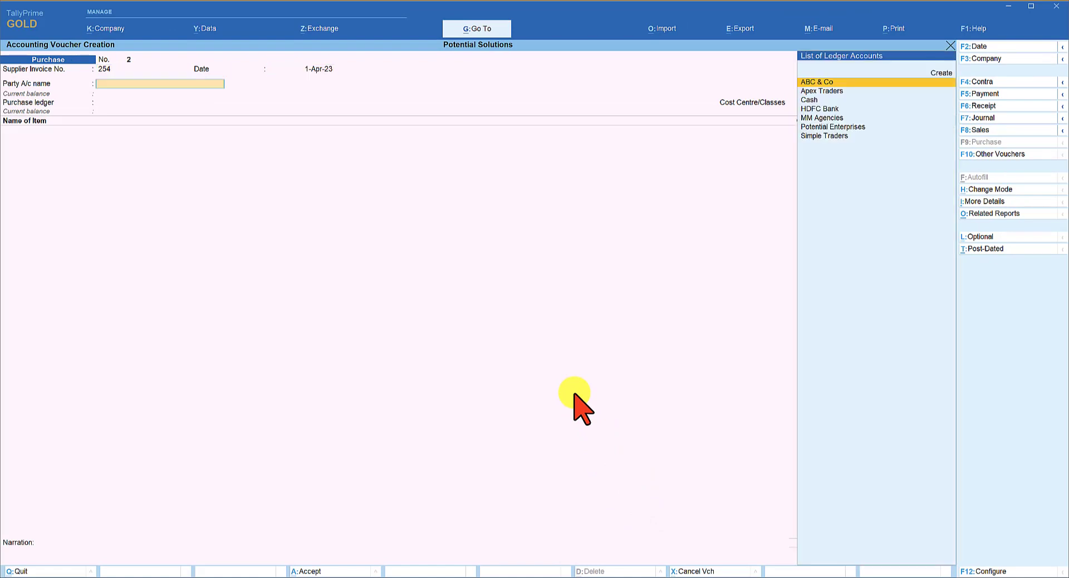
key("Return")
key("Return")
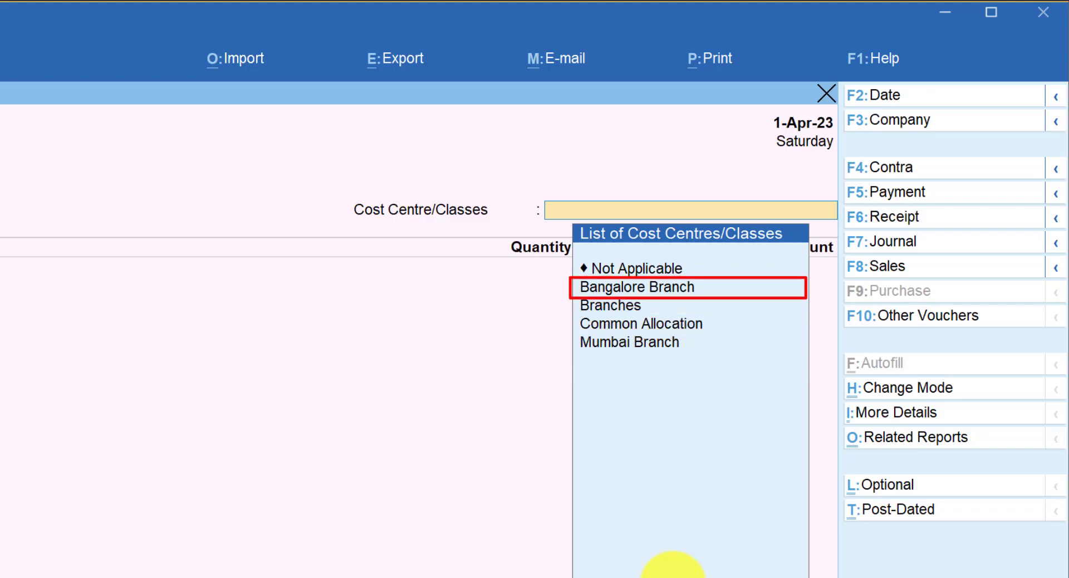
key("Down")
key("Return")
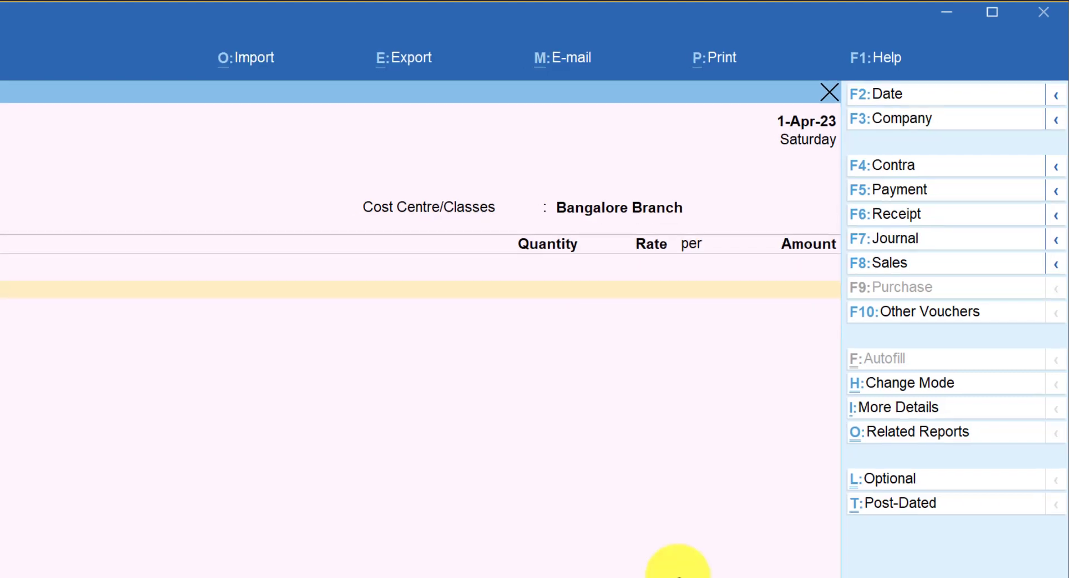
Add Product - A to the Bangalore Branch purchase with 10 Nos at a rate of 1,000 per Nos
type("Pr")
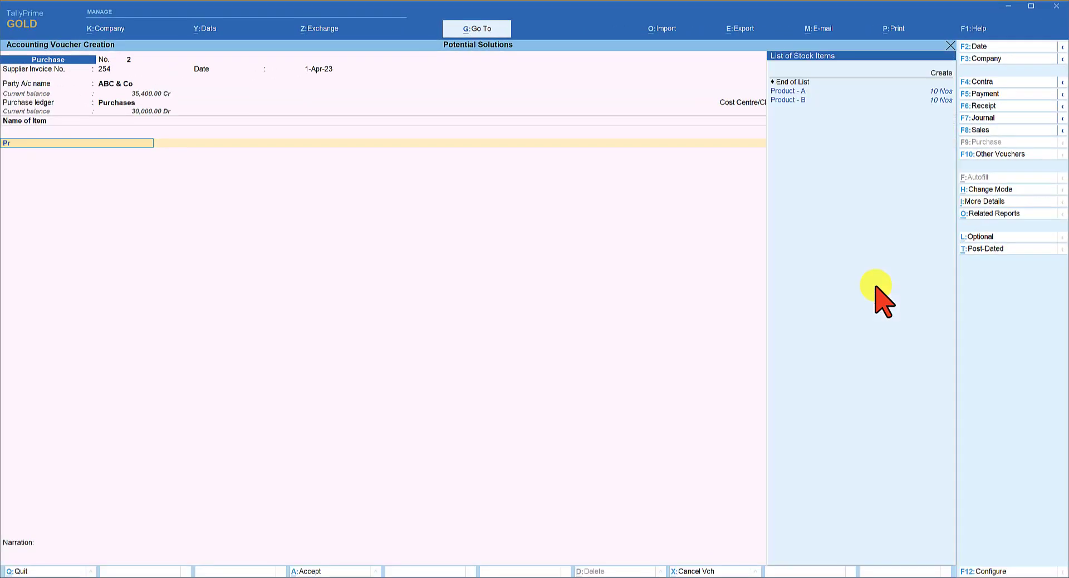
key("Return")
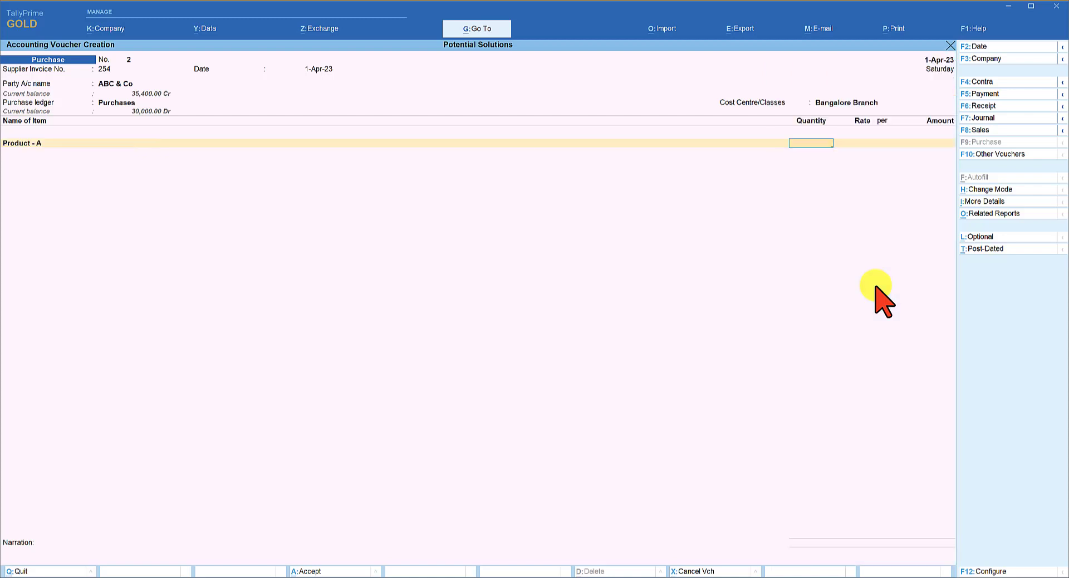
type("10")
key("Return")
type("1000")
key("Return")
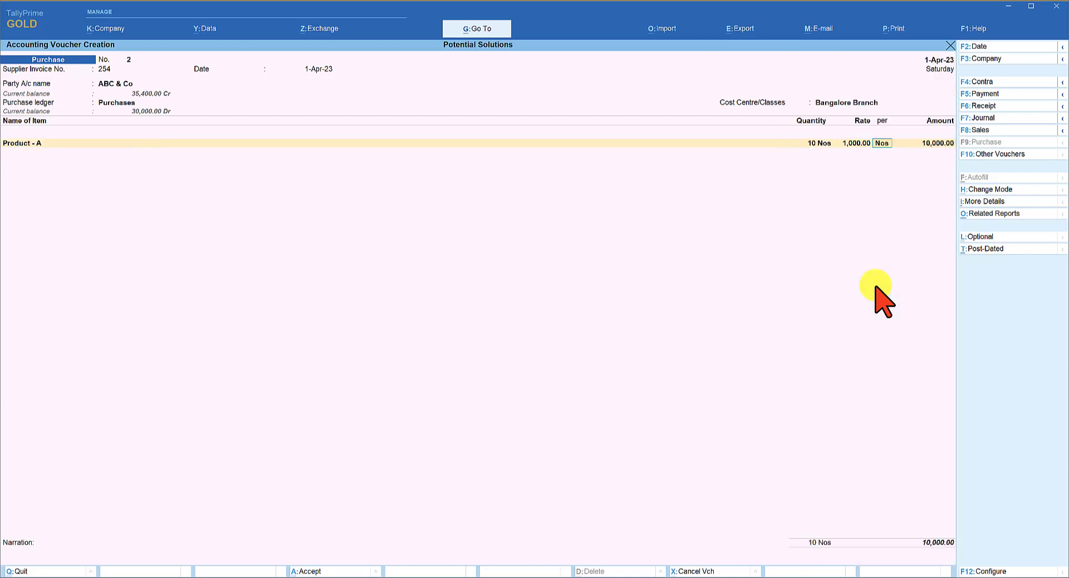
key("Return")
key("Return")
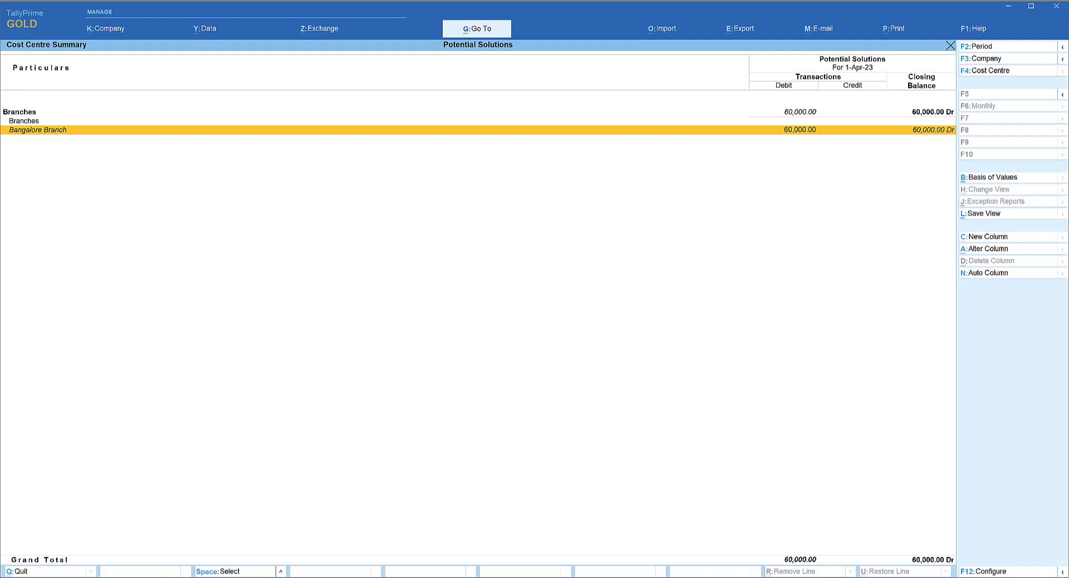
Select the Branches category row in the Cost Centre Summary
left_click(19, 112)
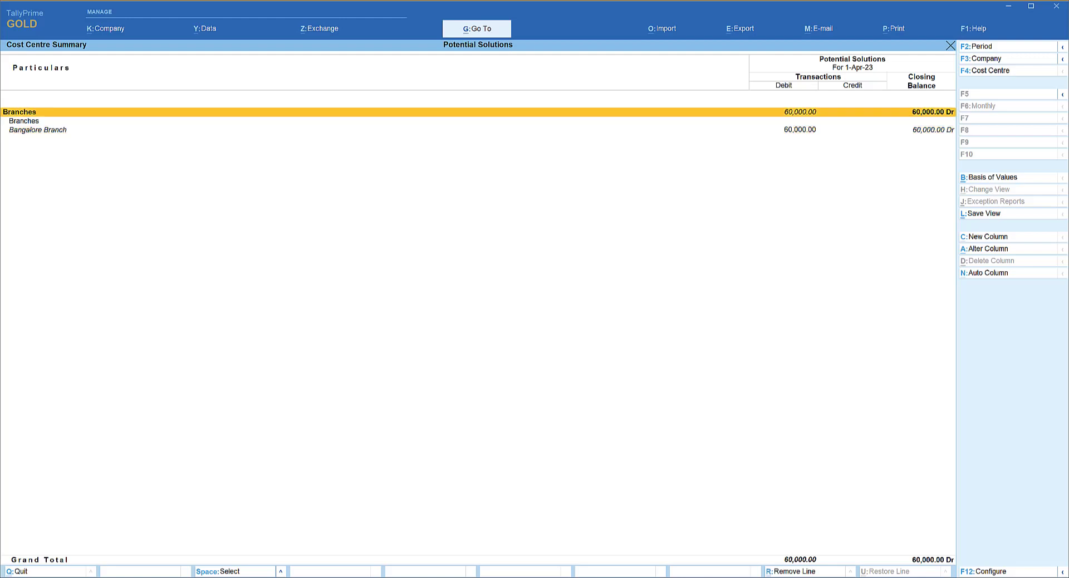